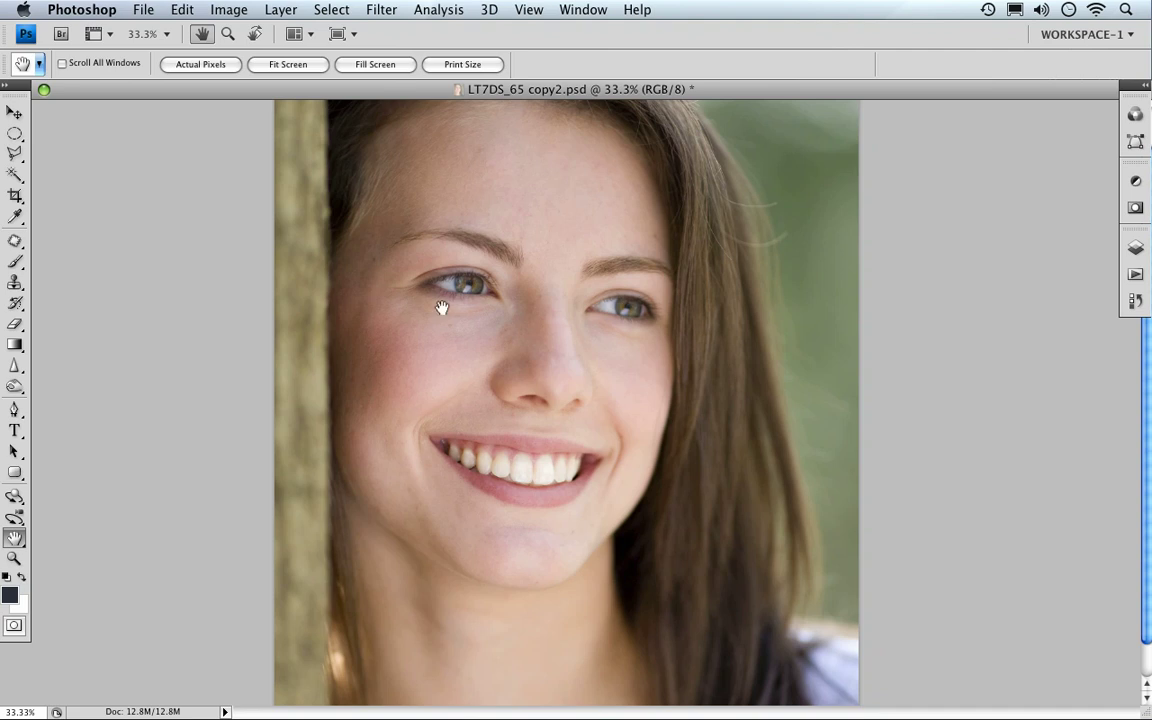
- Duplicate the Background layer as Layer 1 in the Layers panel
left_click(1136, 249)
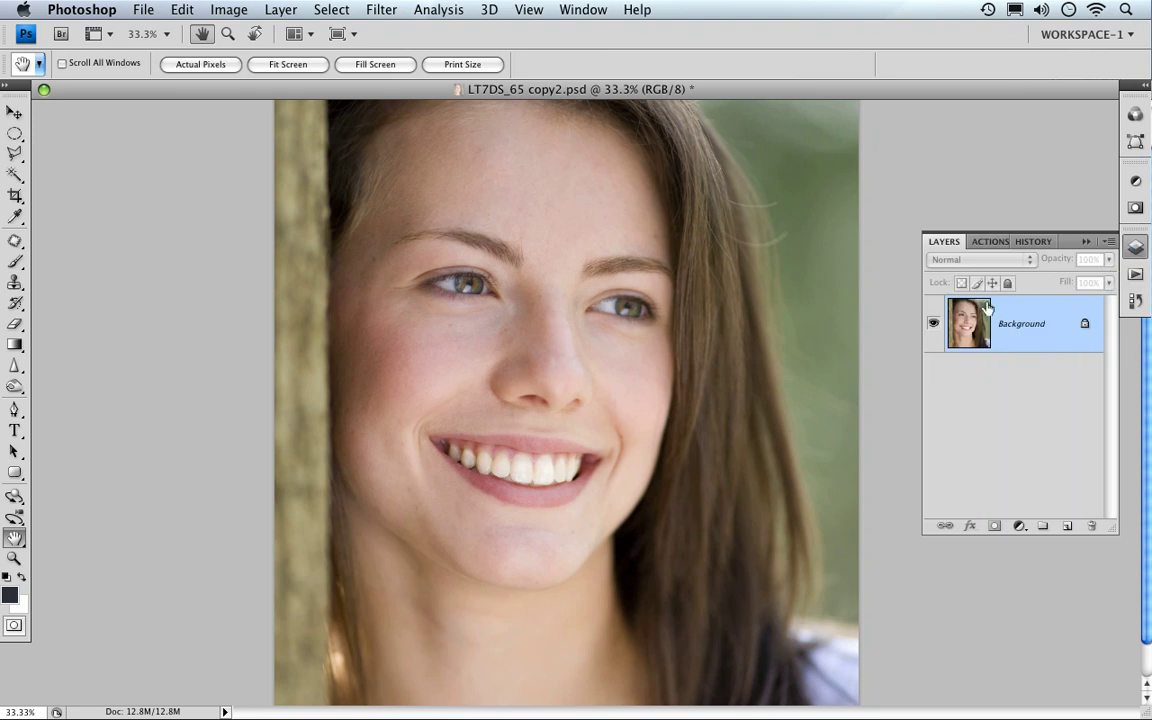
left_click_drag(1027, 344, 1027, 352)
key("ctrl+j")
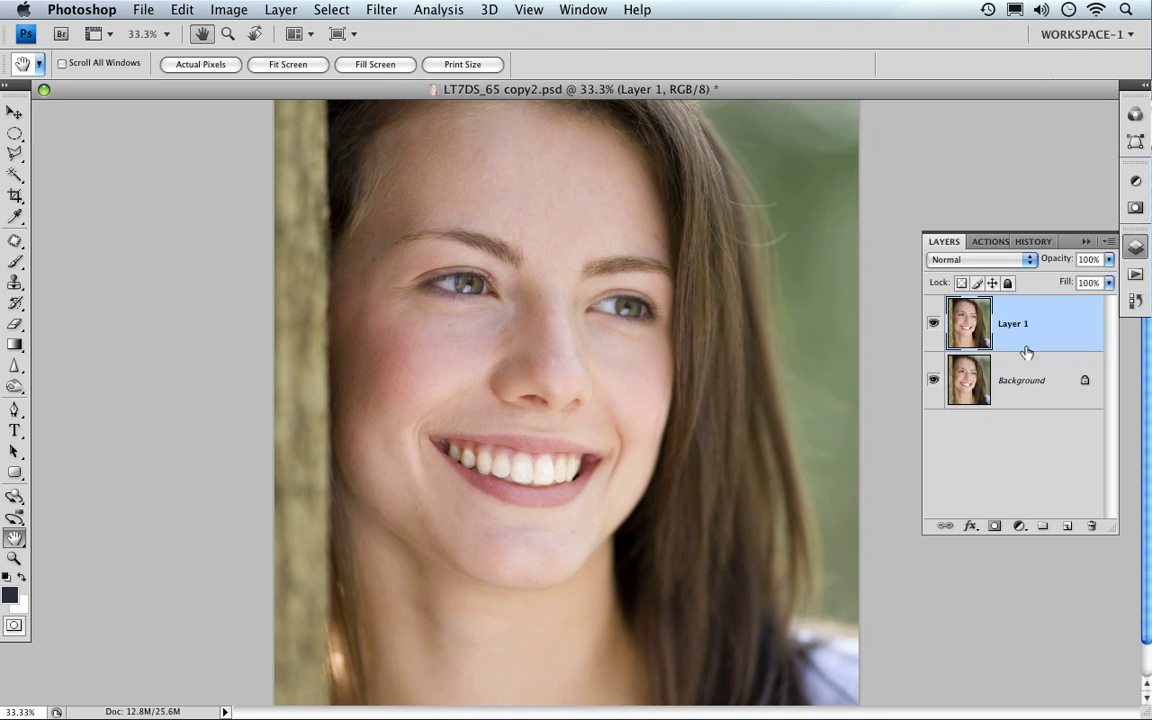
left_click(381, 10)
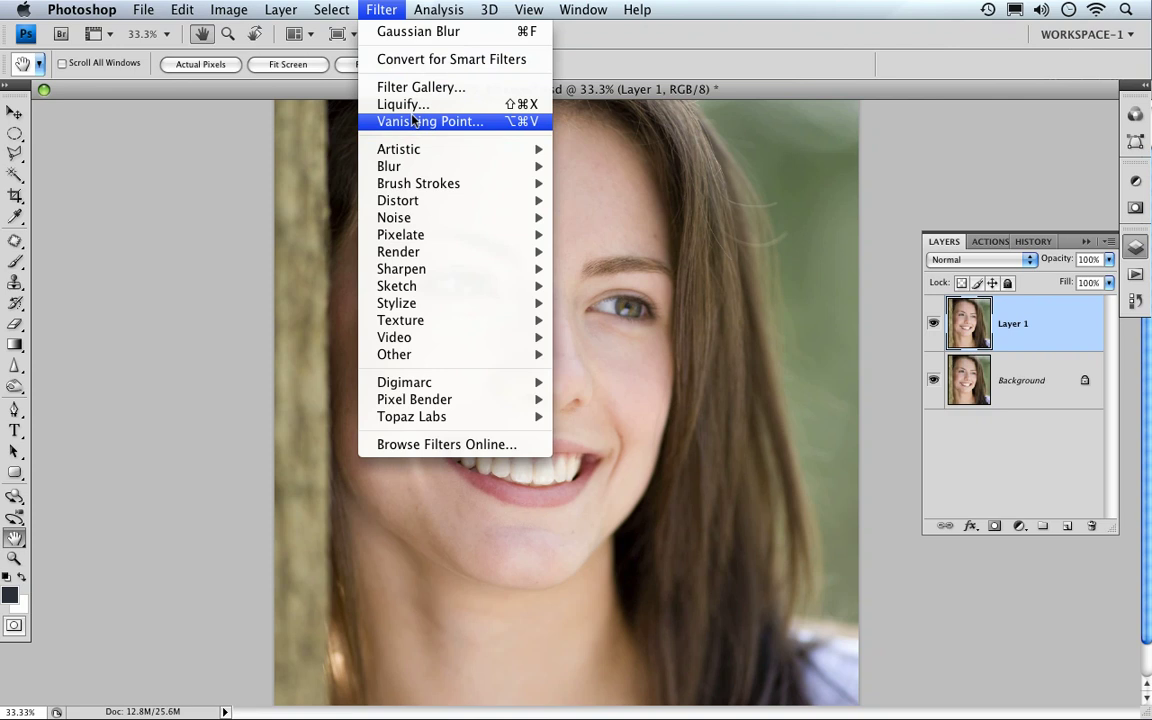
- Open Layer 1 in Liquify and zoom the preview onto the woman's eyes
left_click(403, 104)
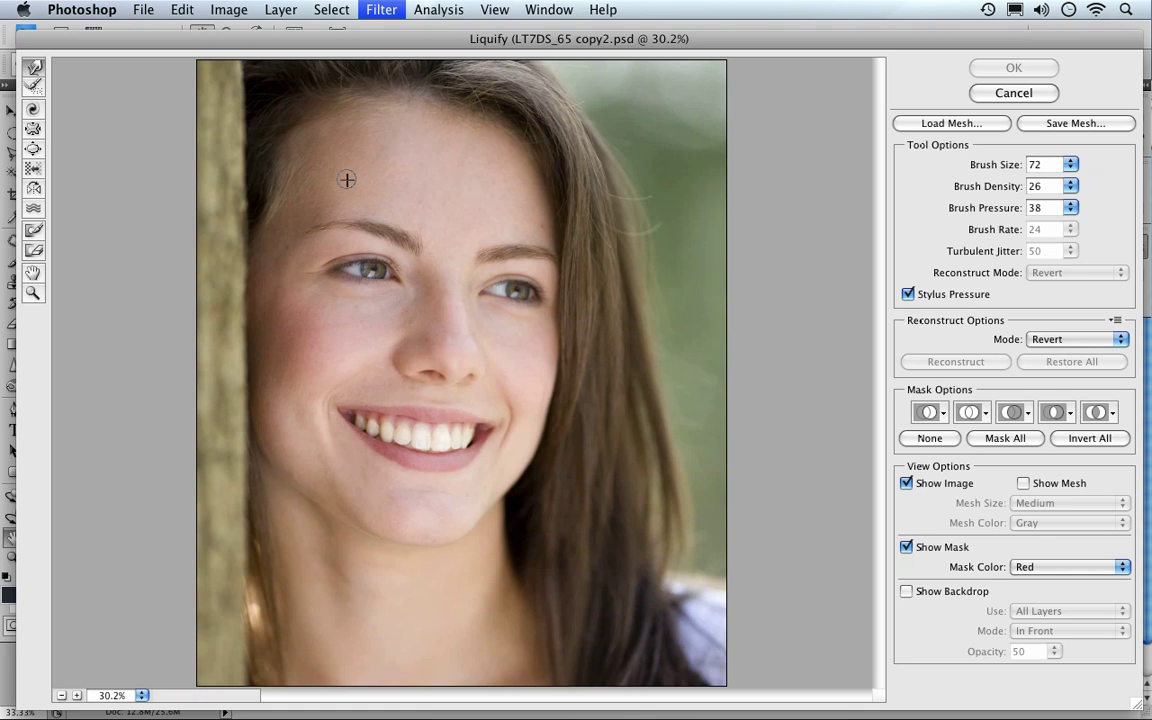
left_click_drag(295, 213, 600, 336)
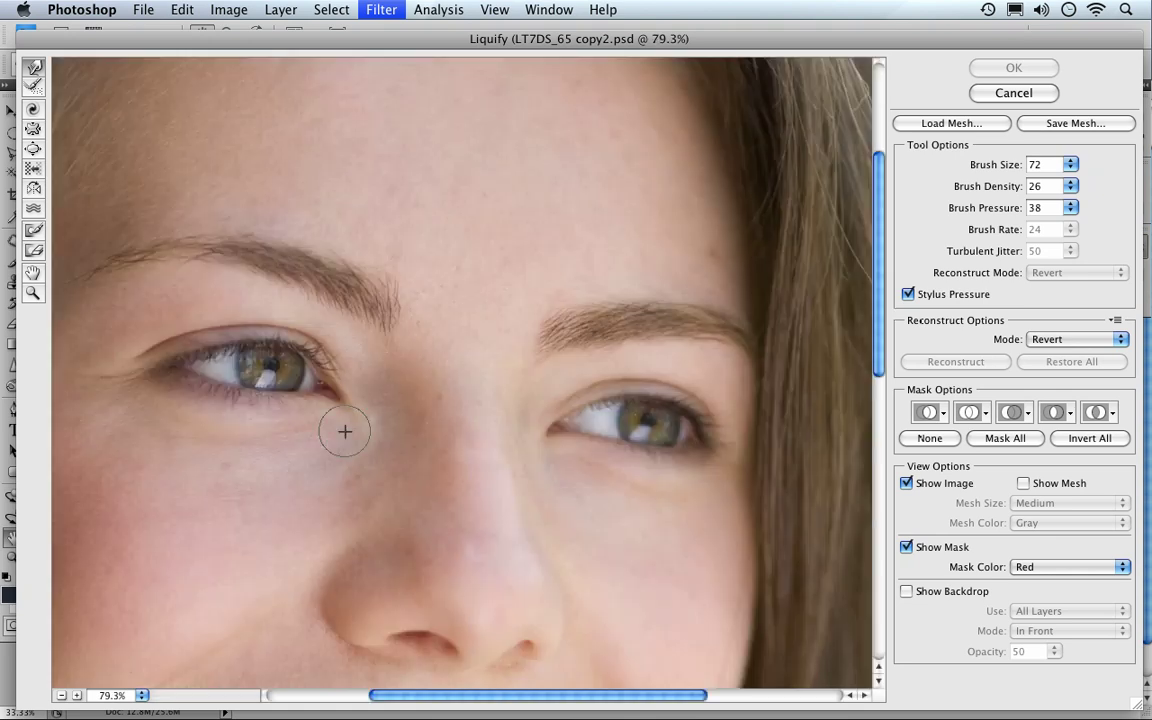
left_click_drag(470, 480, 521, 458)
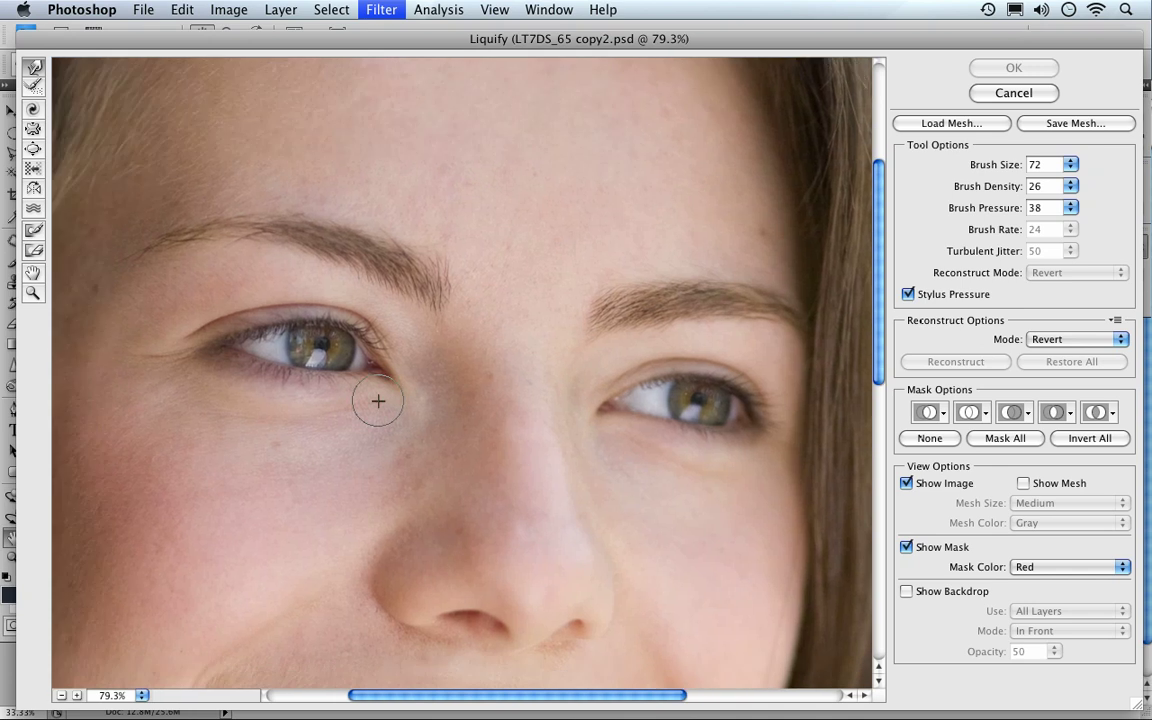
- Choose the Bloat tool with brush size 150 and brush rate 20
left_click(33, 150)
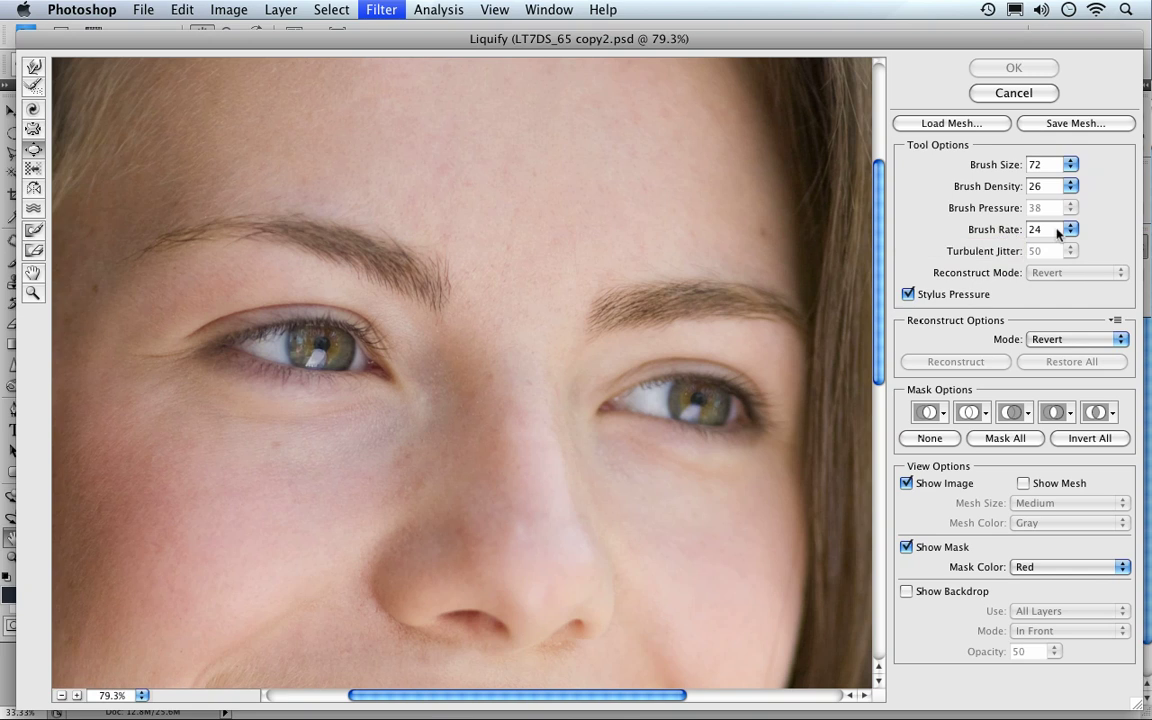
left_click_drag(1001, 234, 997, 237)
mouse_move(990, 166)
left_mouse_down()
mouse_move(1018, 172)
mouse_move(1000, 172)
left_mouse_up()
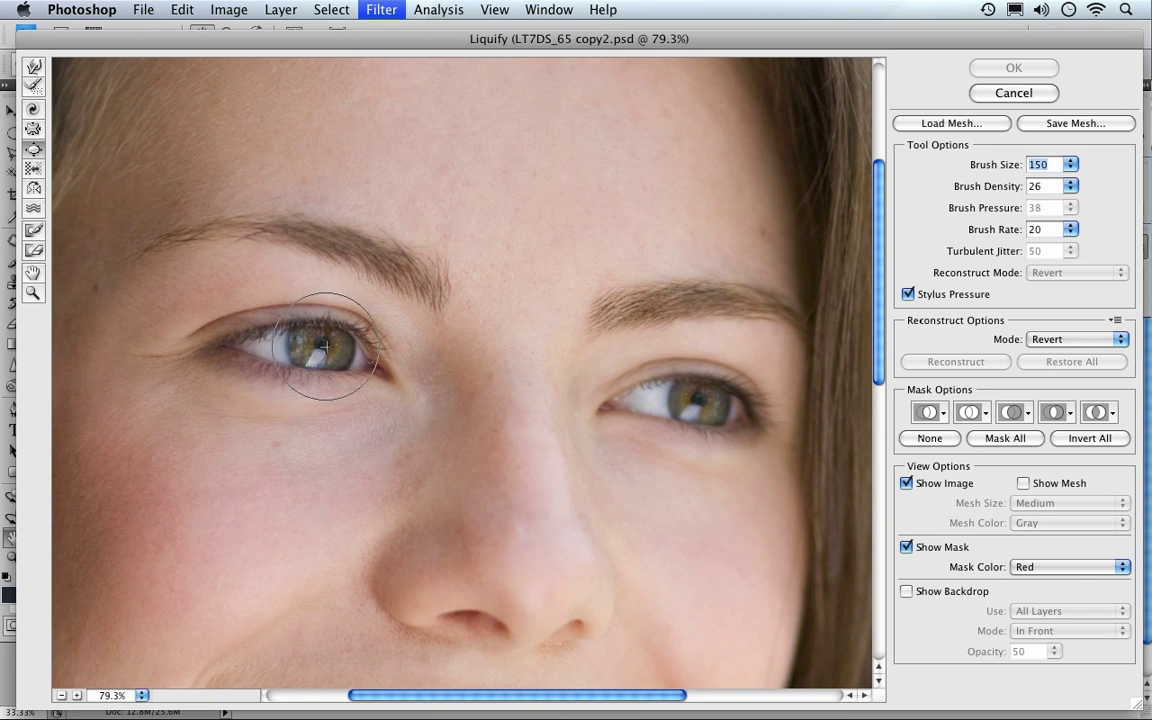
- Bloat the woman's left eye, then her right eye, to enlarge them slightly
mouse_move(325, 347)
left_mouse_down()
mouse_move(309, 347)
mouse_move(323, 343)
left_mouse_up()
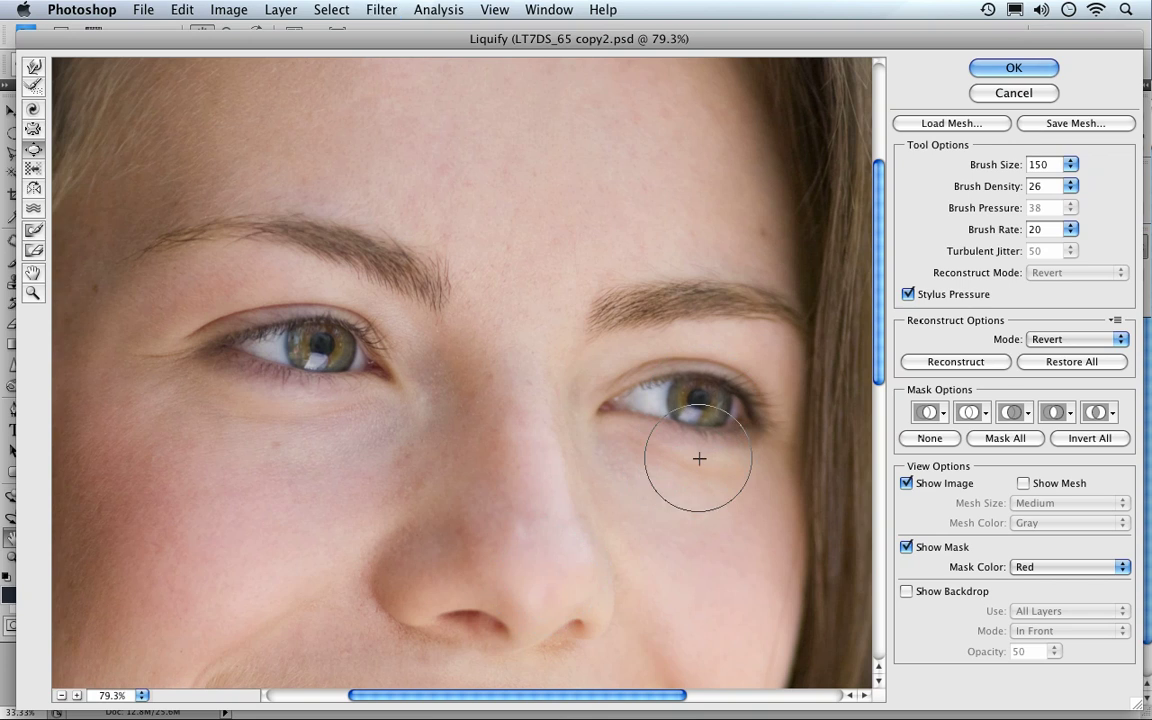
left_click(32, 88)
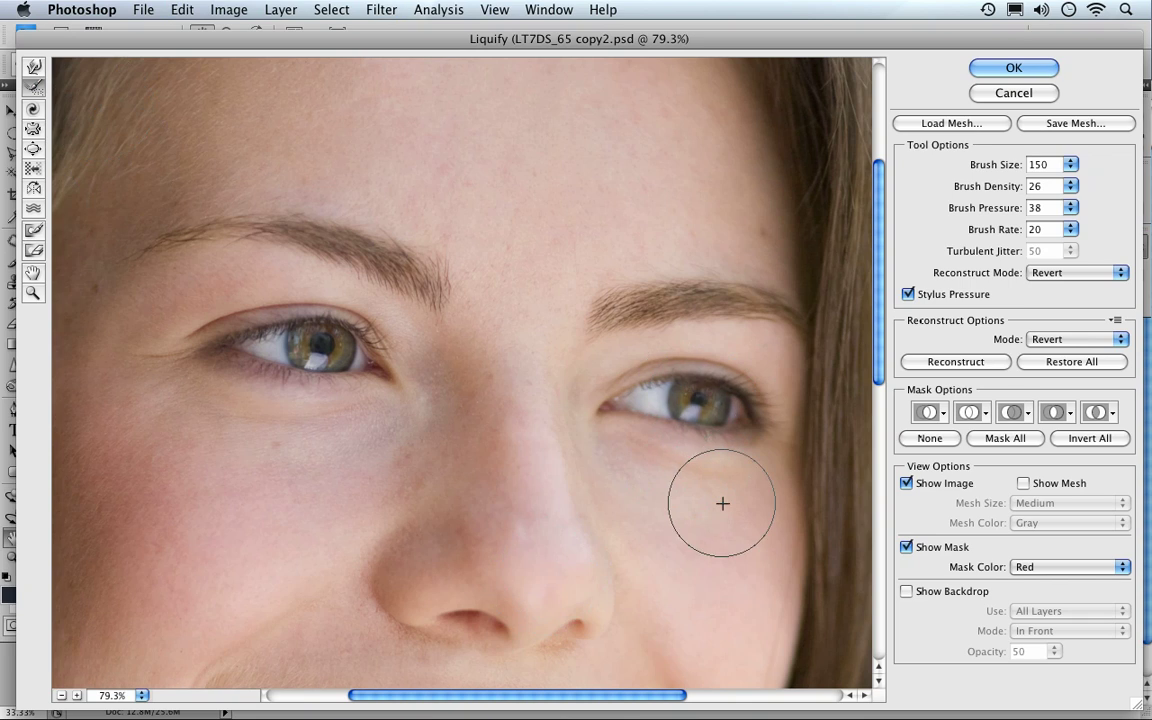
left_click(33, 150)
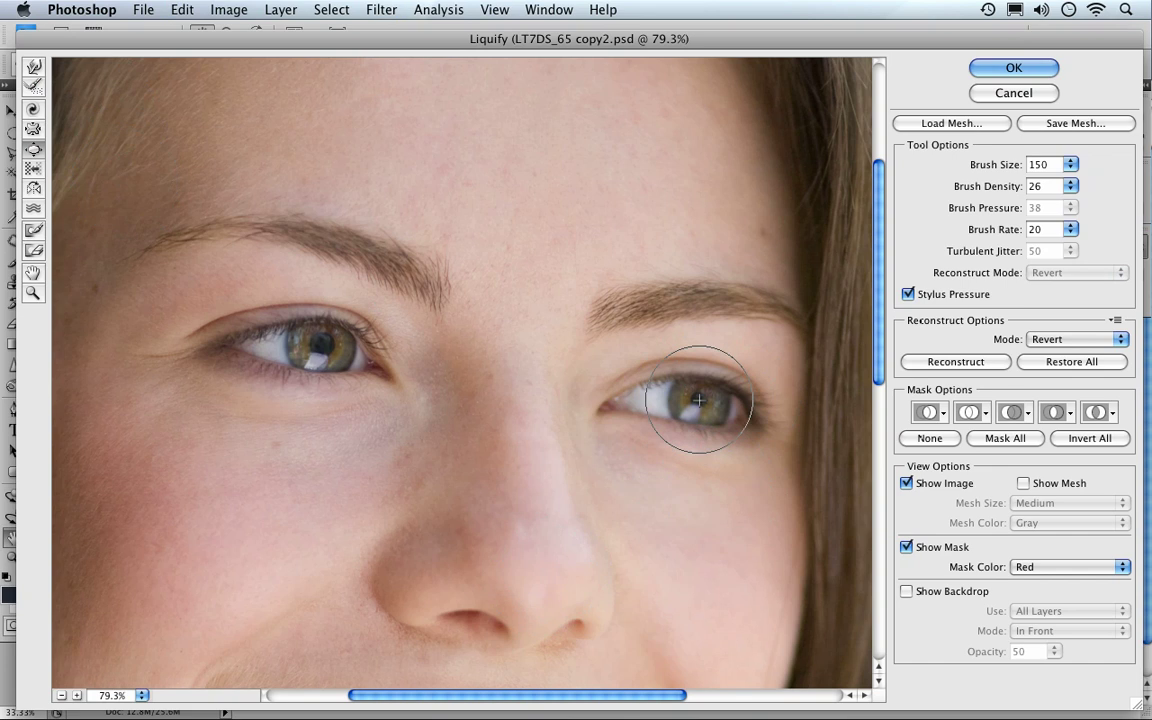
mouse_move(696, 401)
left_mouse_down()
mouse_move(715, 401)
mouse_move(711, 418)
left_mouse_up()
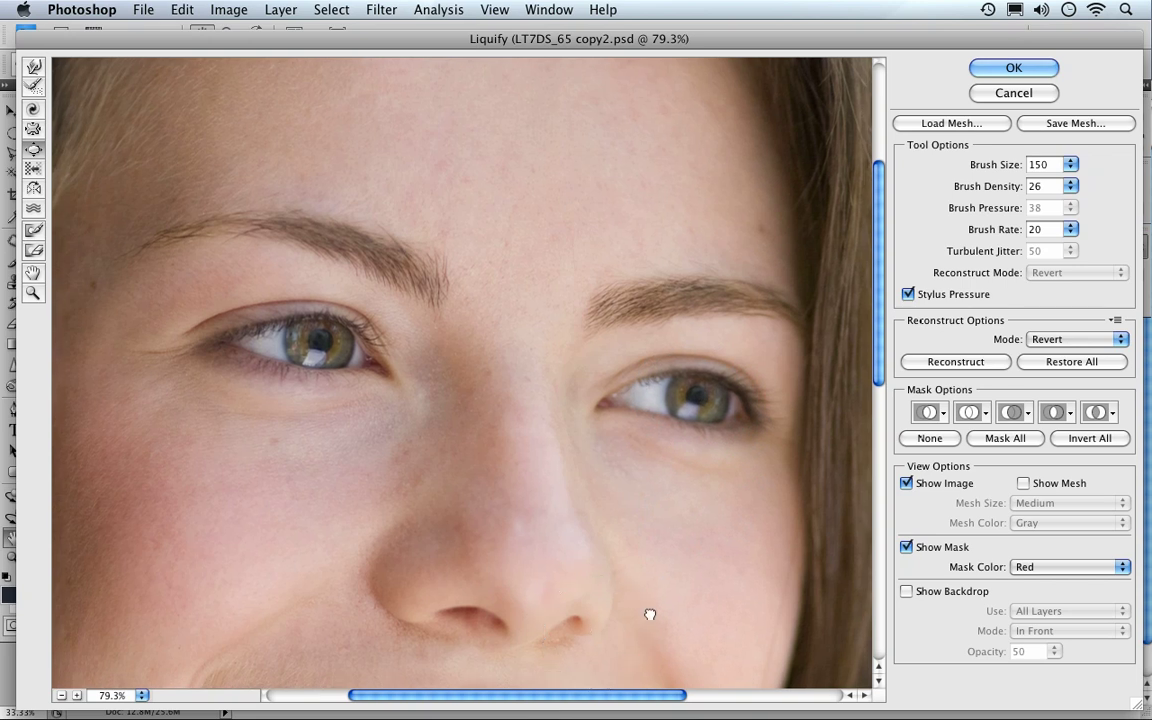
- Reshape the upper lip above the teeth with a size-82 Forward Warp brush
left_click_drag(650, 614, 695, 340)
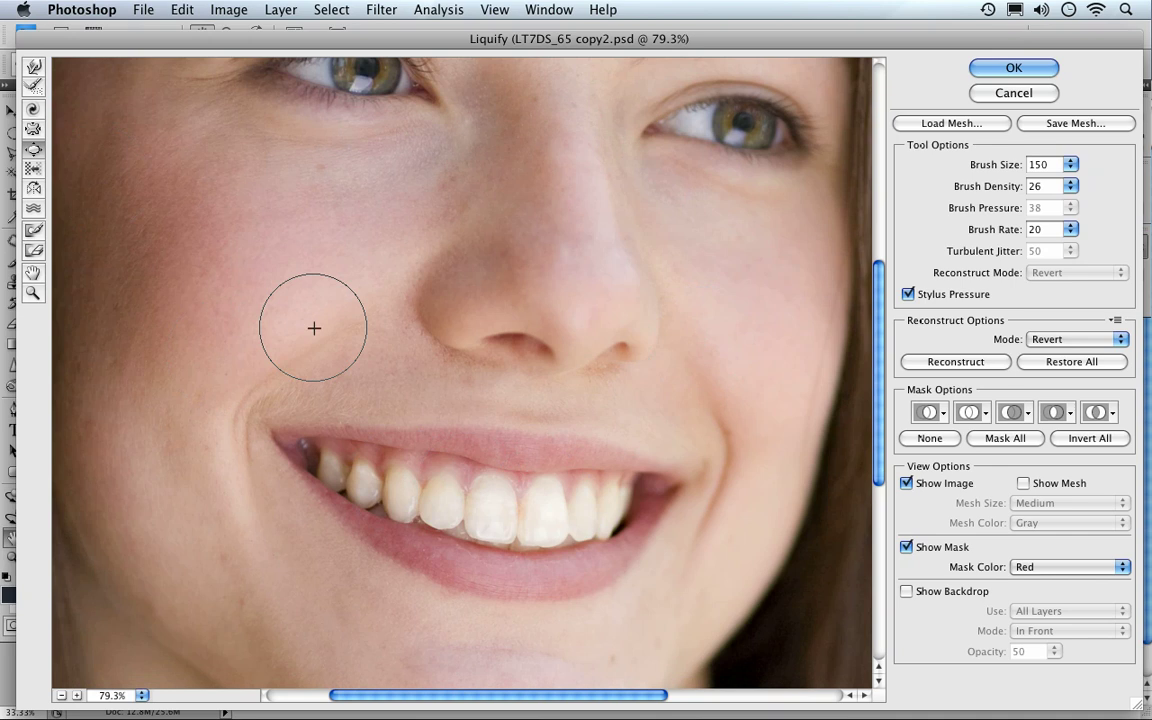
left_click(34, 67)
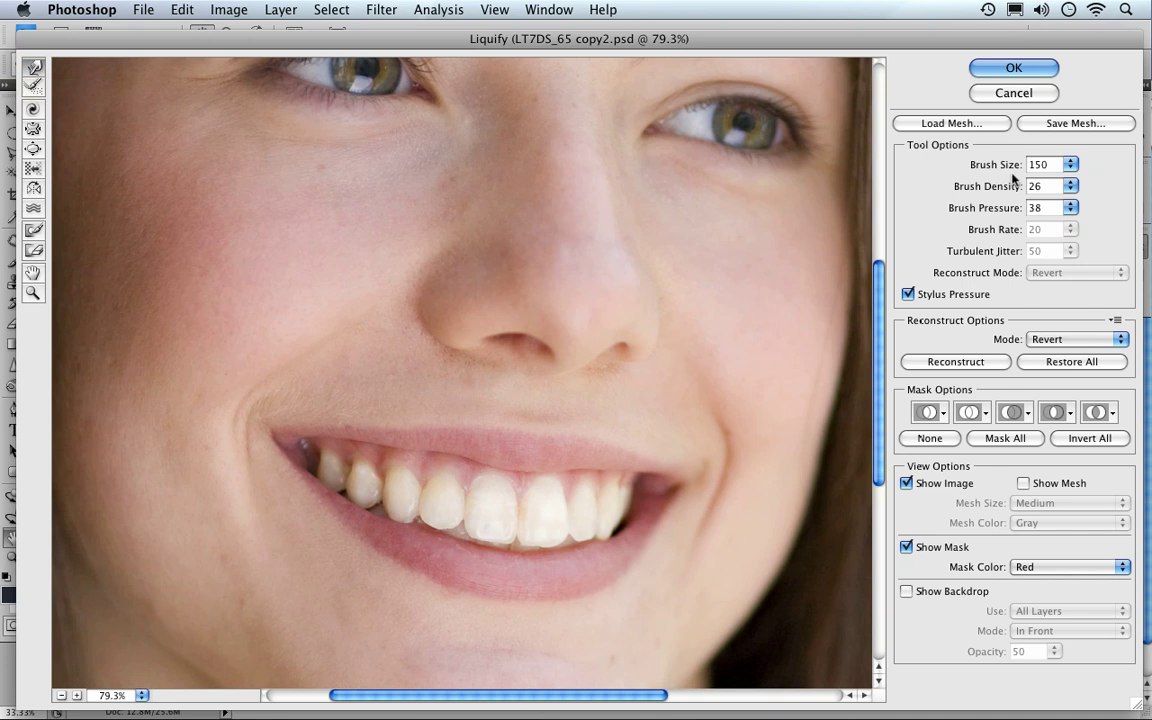
left_click_drag(1006, 169, 970, 168)
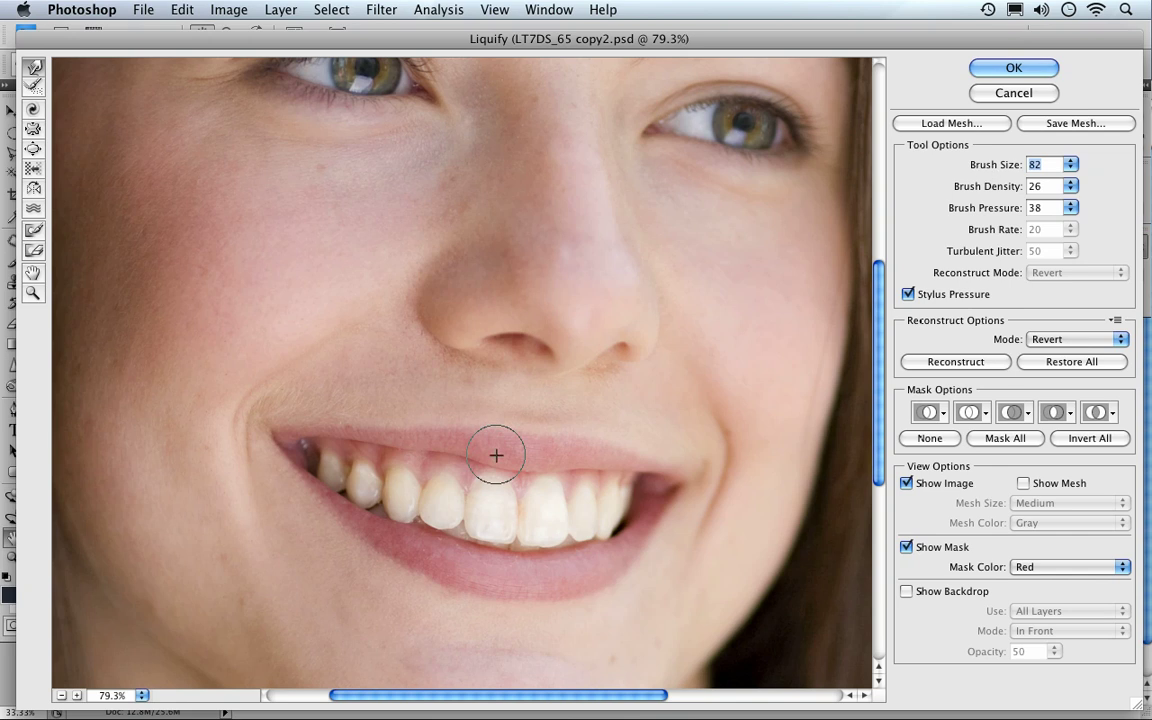
mouse_move(496, 455)
left_mouse_down()
mouse_move(444, 447)
mouse_move(506, 463)
mouse_move(385, 437)
mouse_move(579, 473)
left_mouse_up()
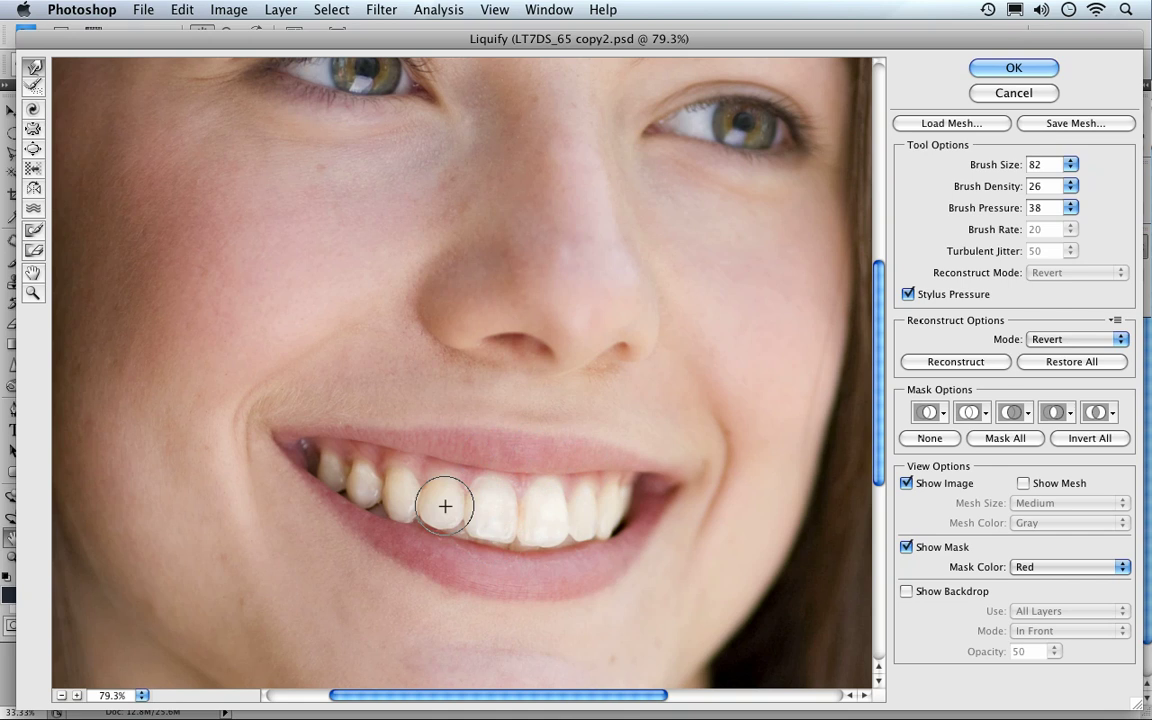
- Narrow the front teeth slightly with the Pucker brush
left_click(33, 129)
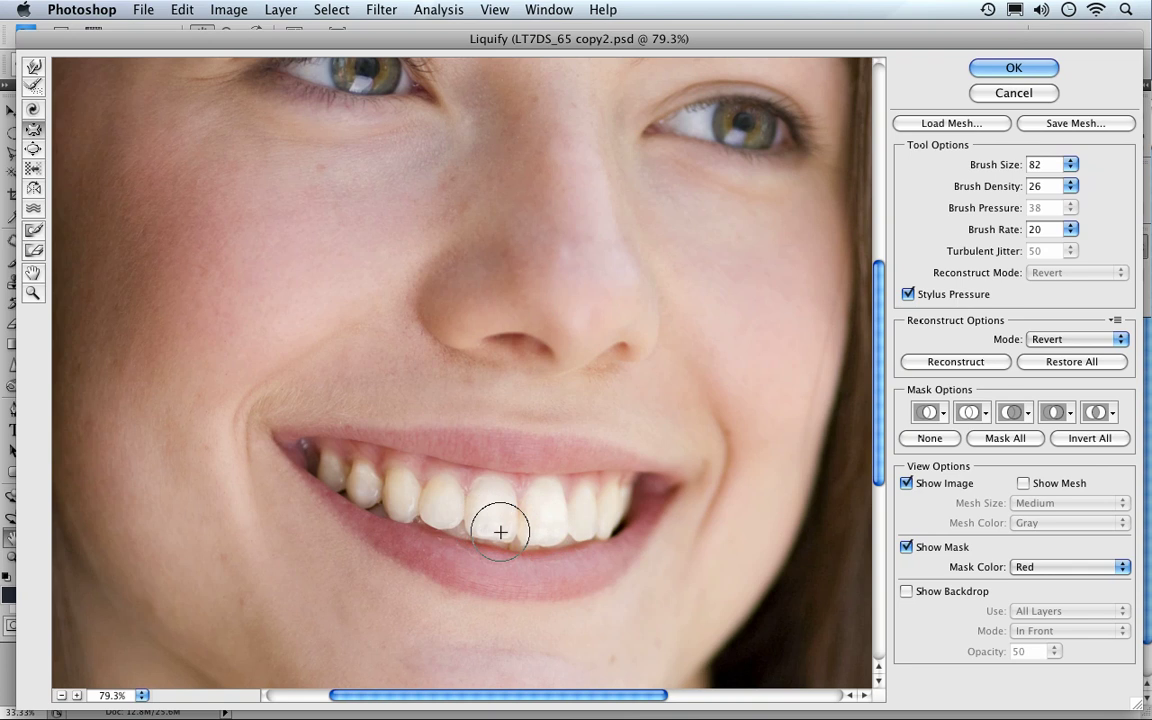
mouse_move(506, 534)
left_mouse_down()
mouse_move(592, 521)
mouse_move(551, 534)
mouse_move(406, 499)
mouse_move(543, 500)
mouse_move(606, 515)
mouse_move(559, 522)
left_mouse_up()
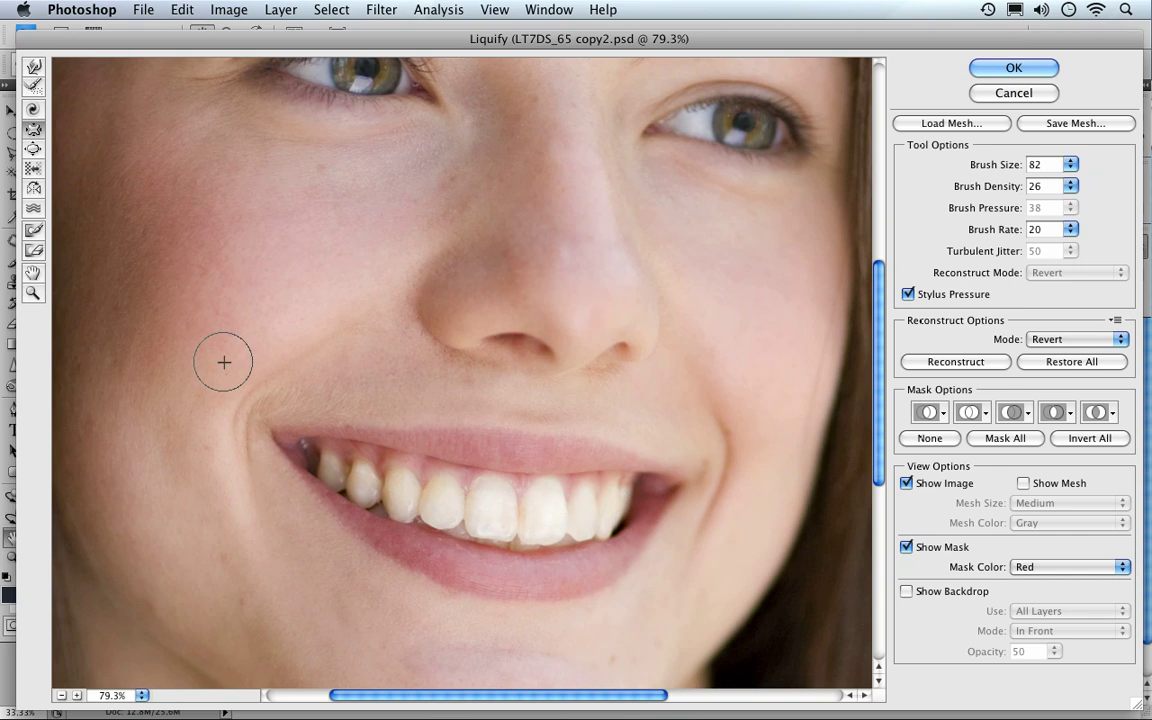
- Make a final Forward Warp tweak and apply the Liquify changes to Layer 1
left_click(33, 67)
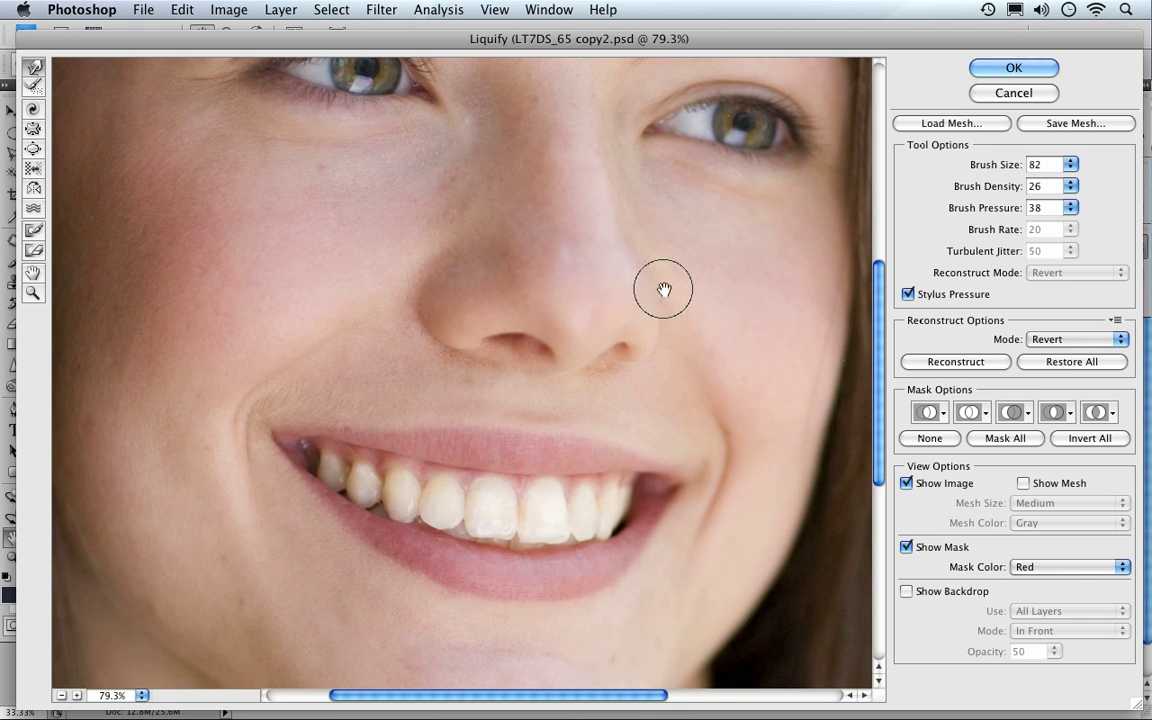
mouse_move(664, 289)
left_mouse_down()
mouse_move(612, 366)
mouse_move(601, 337)
left_mouse_up()
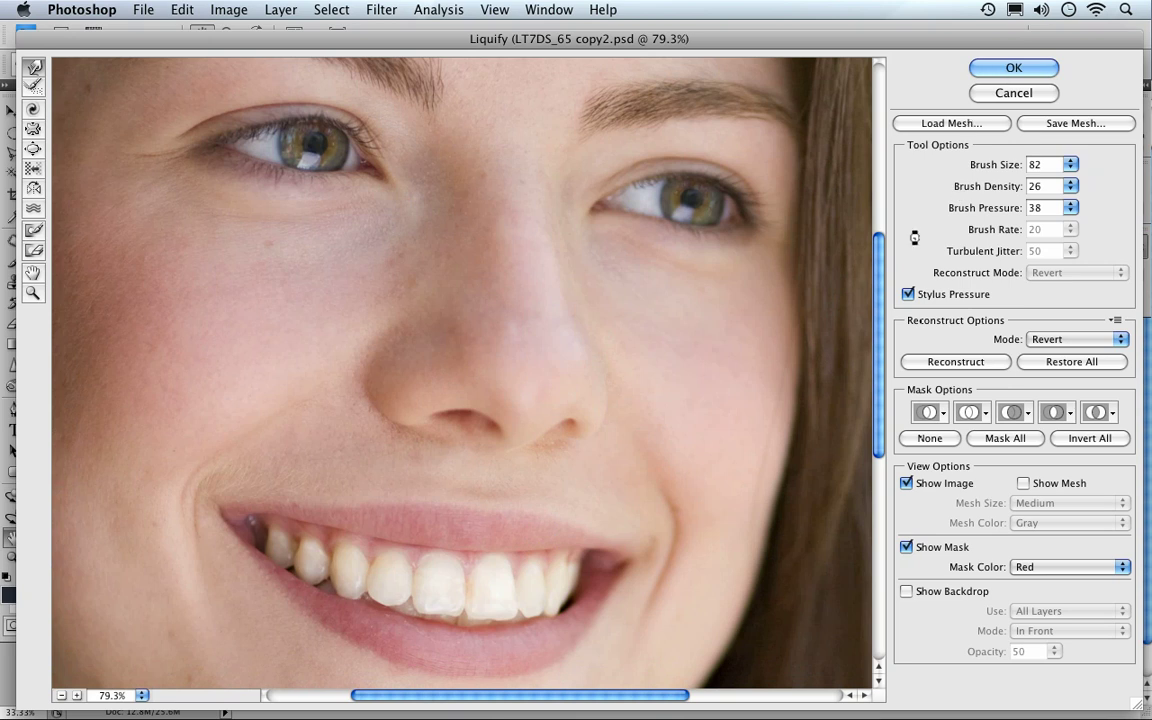
key("Return")
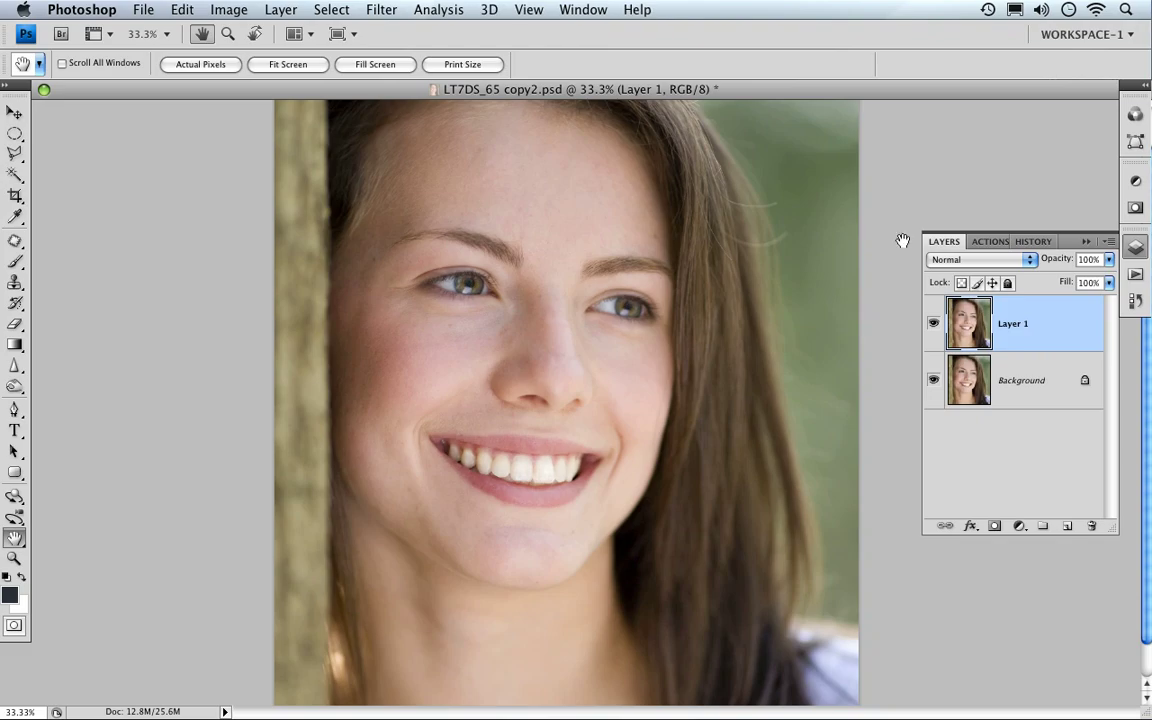
left_click(933, 324)
left_click(933, 324)
double_click(948, 328)
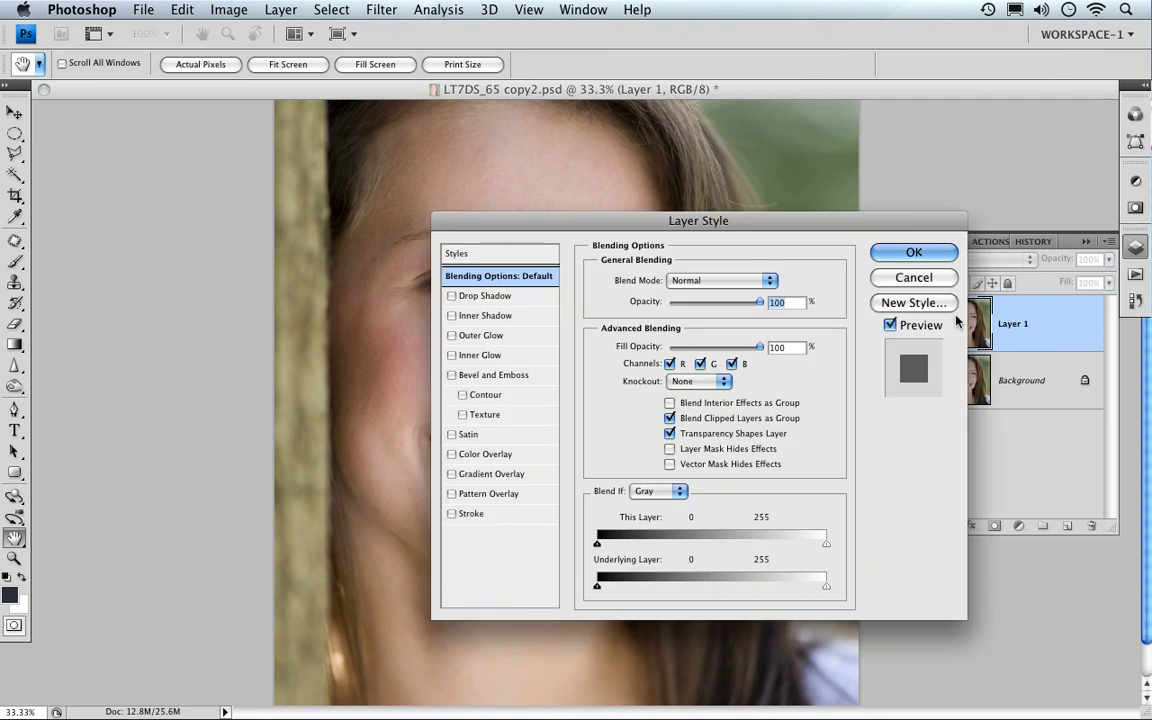
left_click(913, 278)
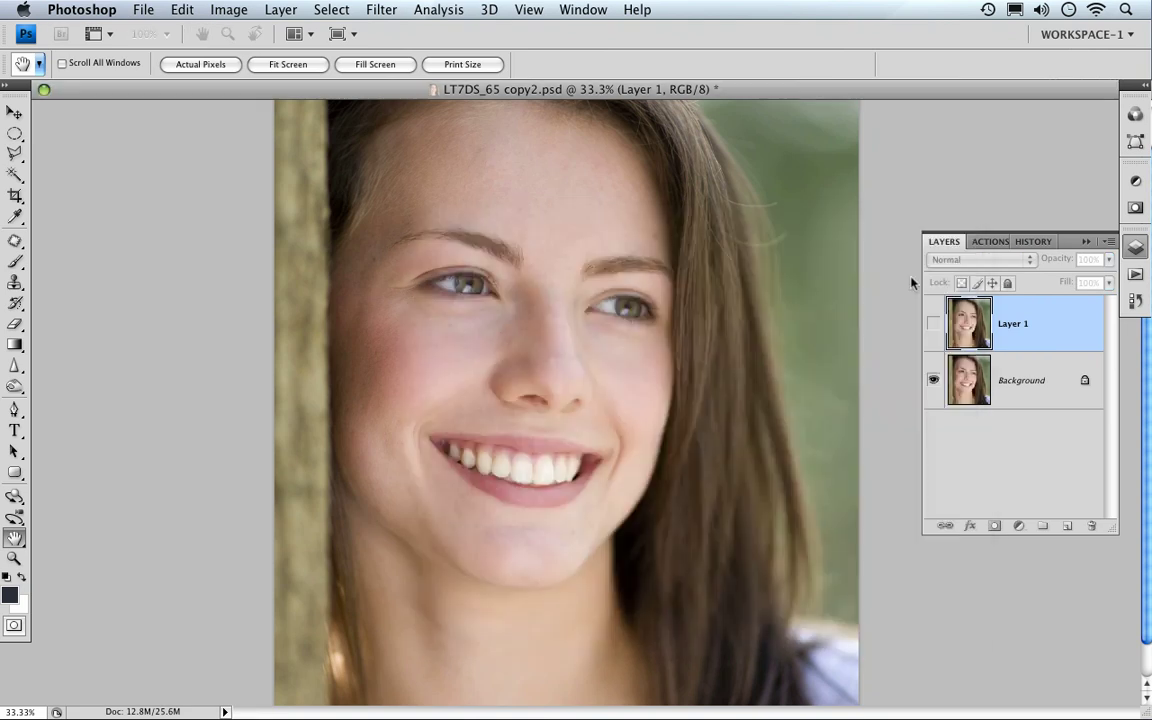
left_click(934, 325)
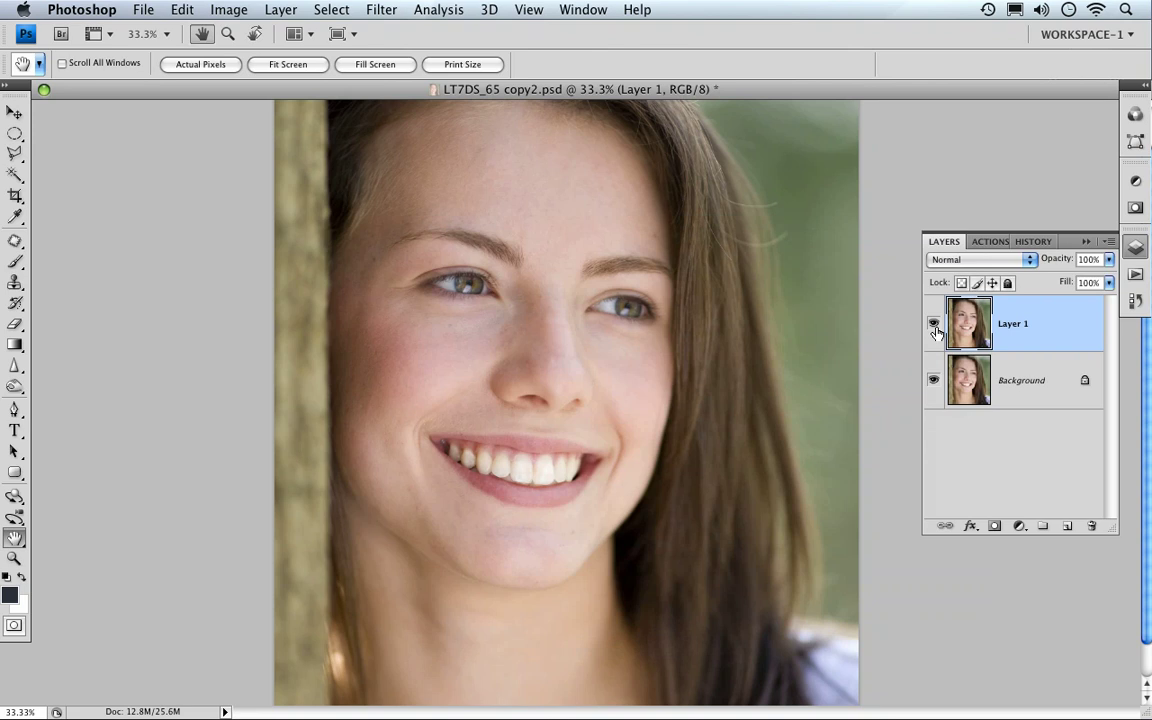
left_click(934, 325)
left_click(934, 325)
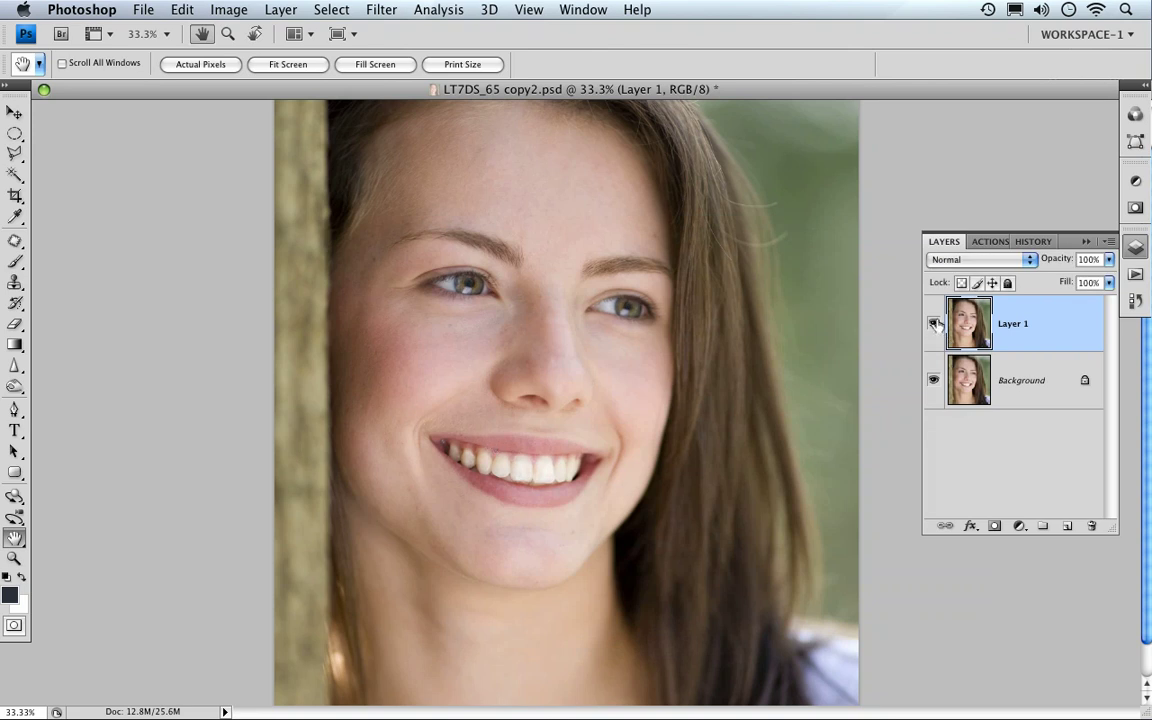
left_click(935, 323)
left_click(935, 324)
- Duplicate Layer 1 and name the new top layer 'blur'
key("super+j")
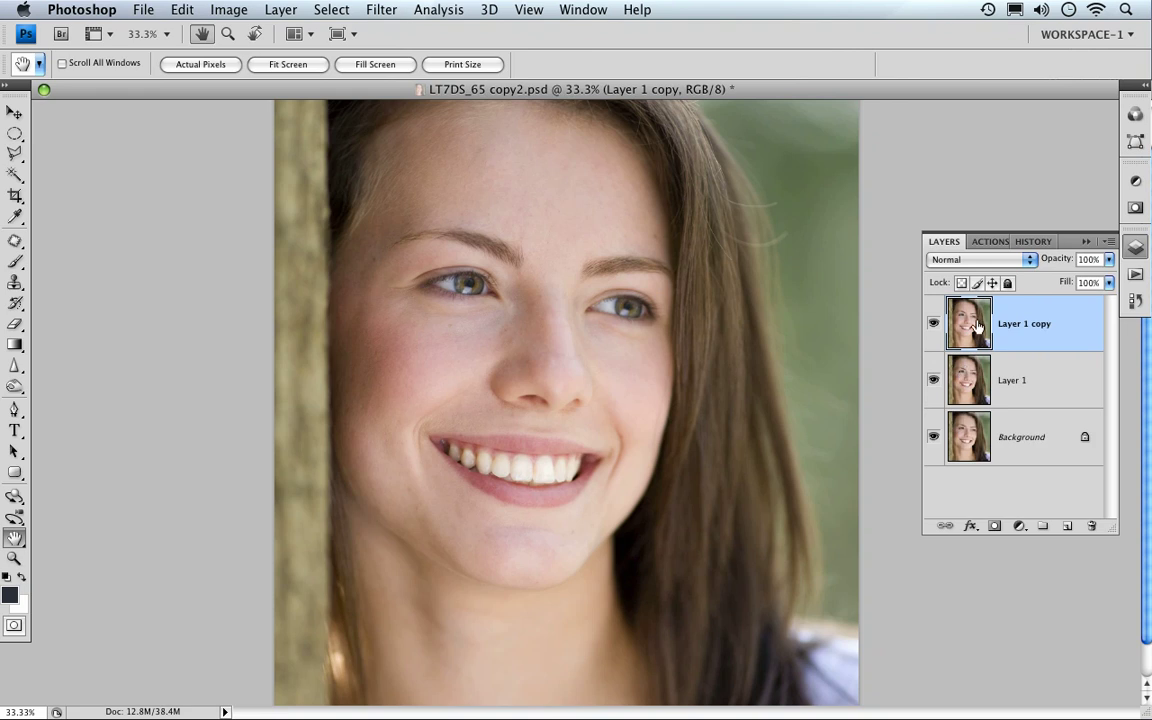
double_click(1025, 325)
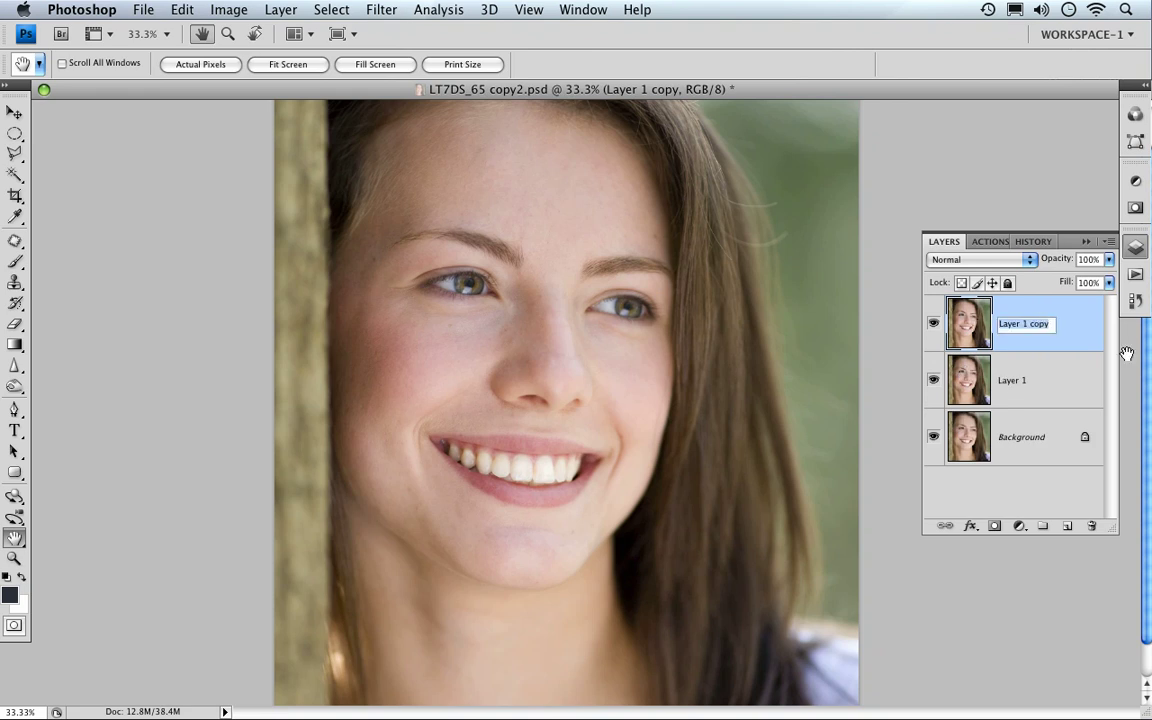
type("blur")
key("Return")
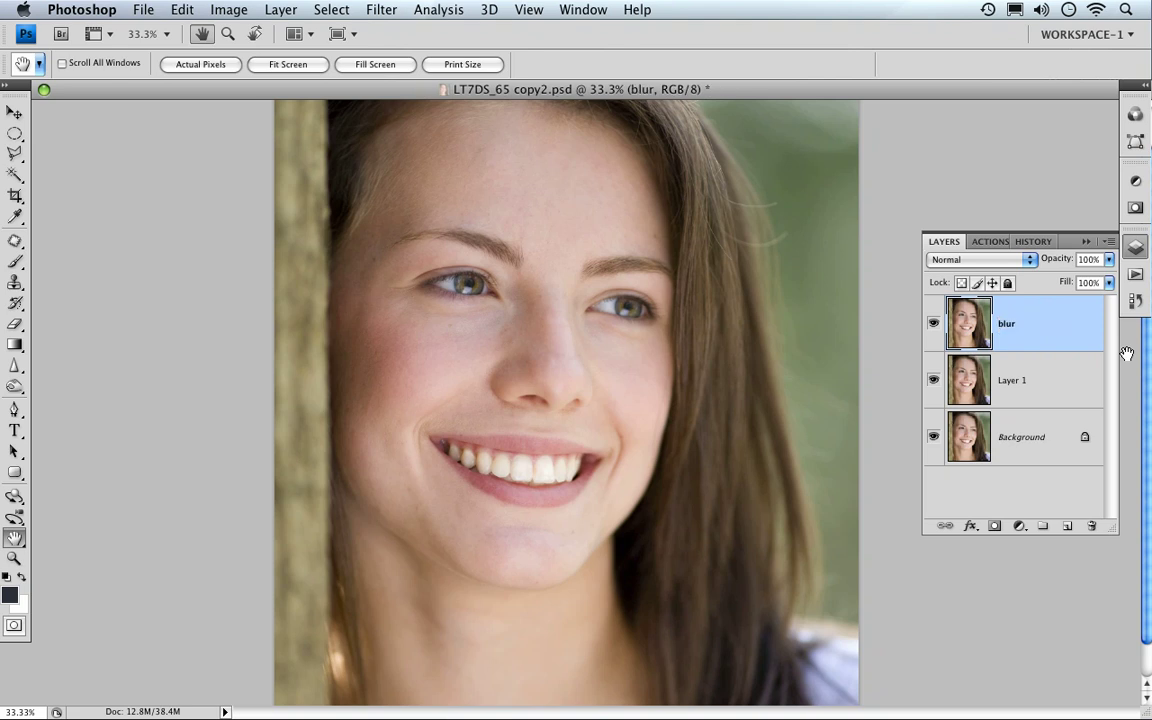
- Apply a 6.8-pixel Gaussian Blur to the blur layer
left_click(379, 11)
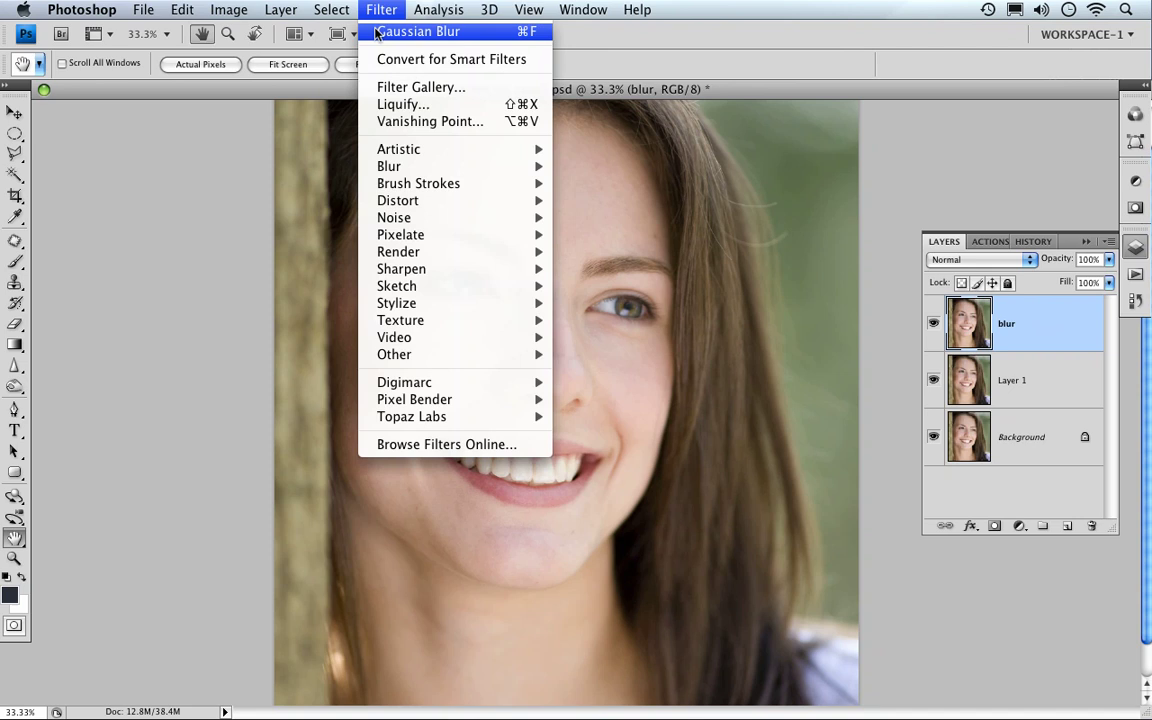
mouse_move(396, 168)
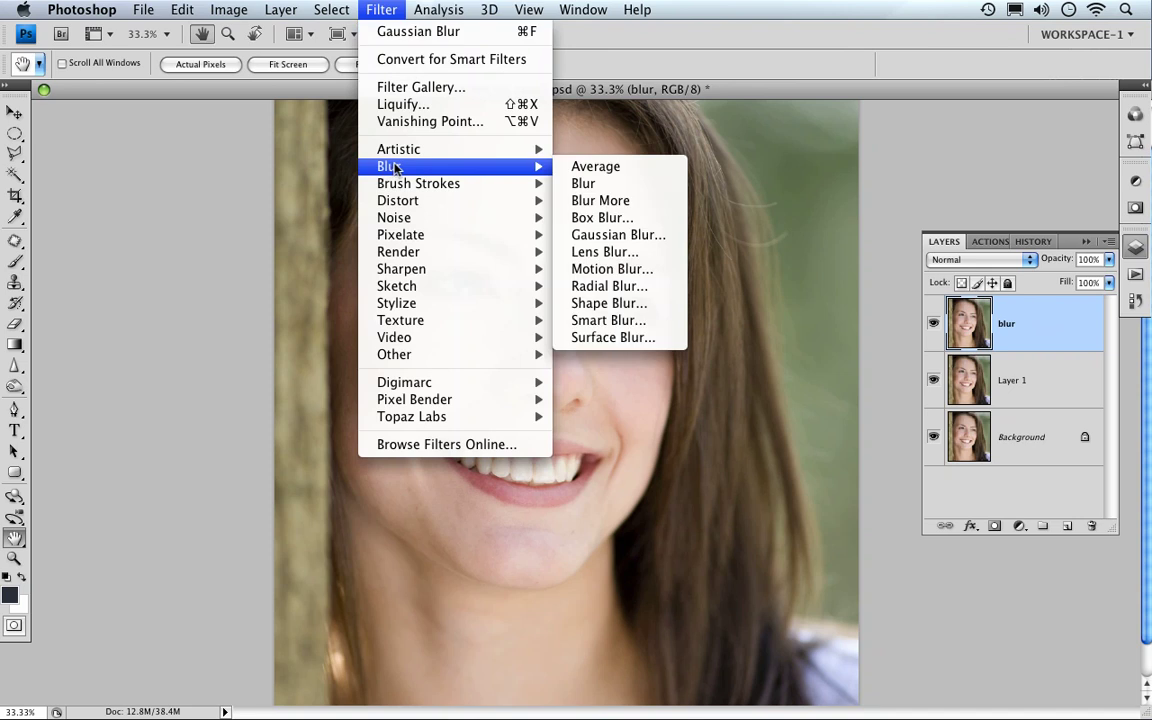
left_click(618, 235)
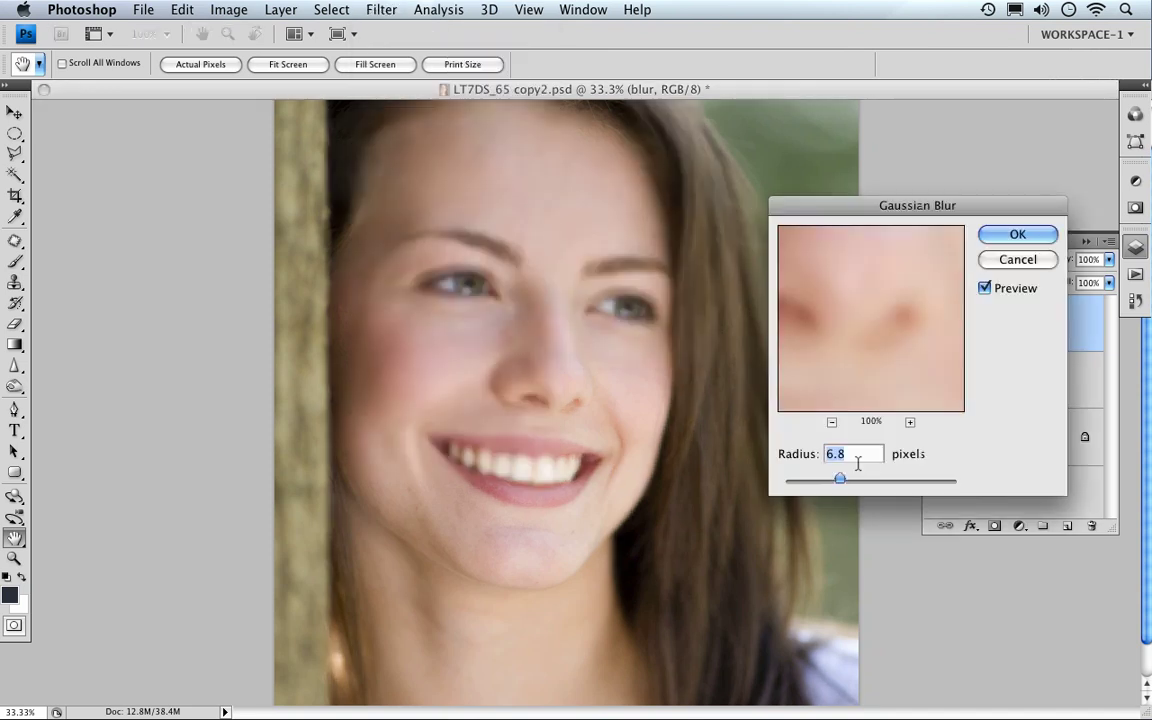
left_click_drag(860, 319, 930, 360)
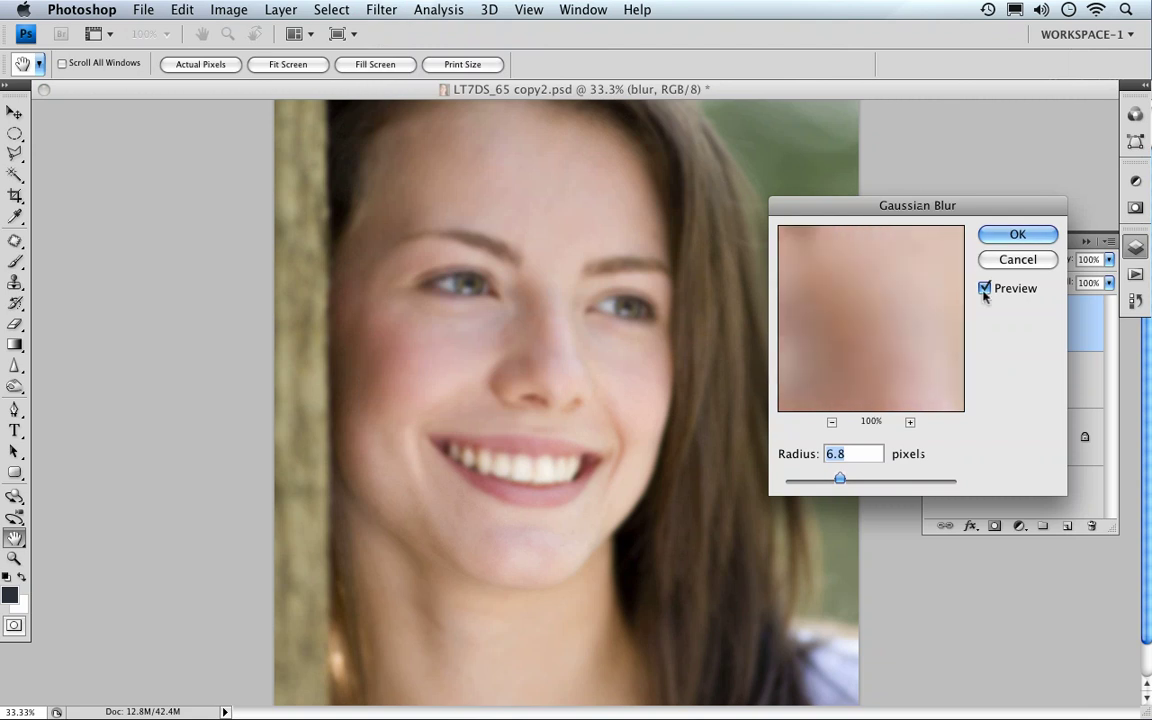
left_click(985, 289)
left_click(985, 289)
left_click(520, 262)
left_click(881, 313)
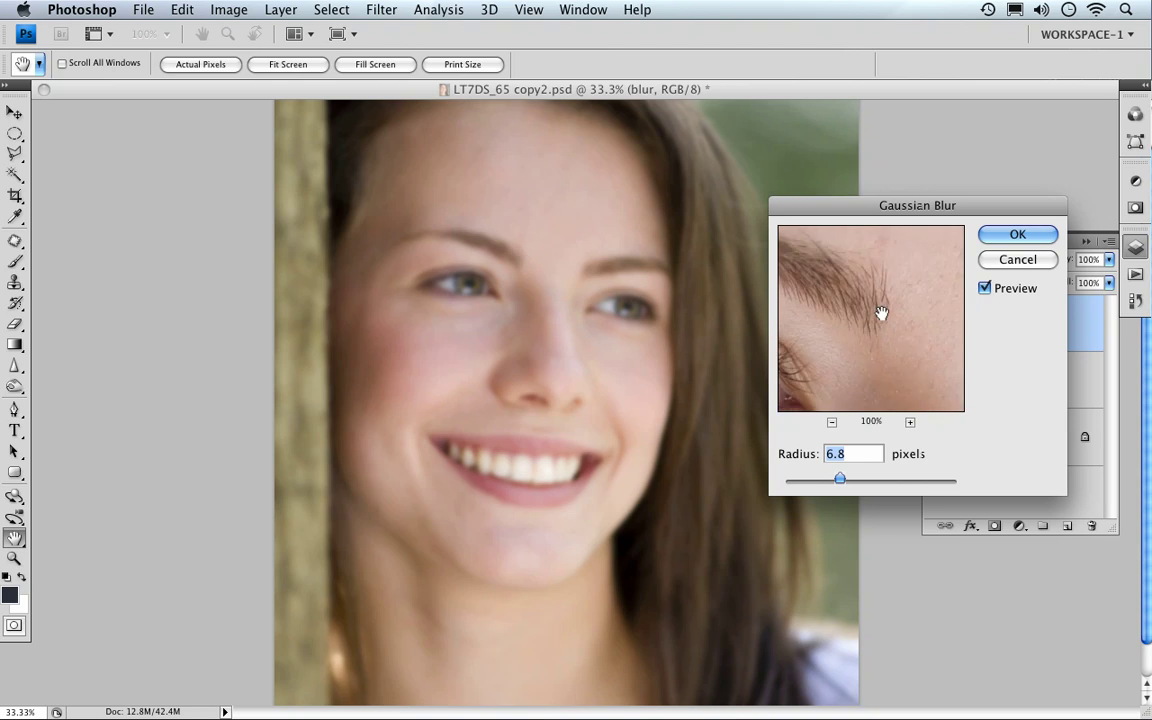
left_click_drag(881, 313, 861, 341)
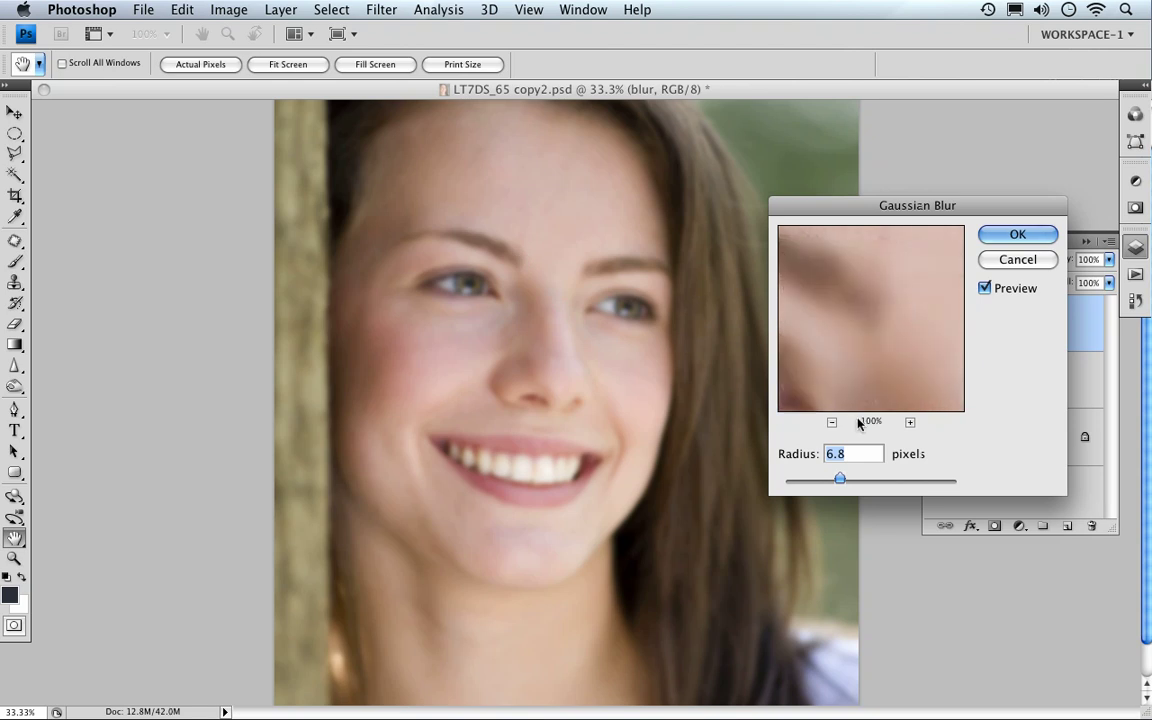
left_click(1018, 236)
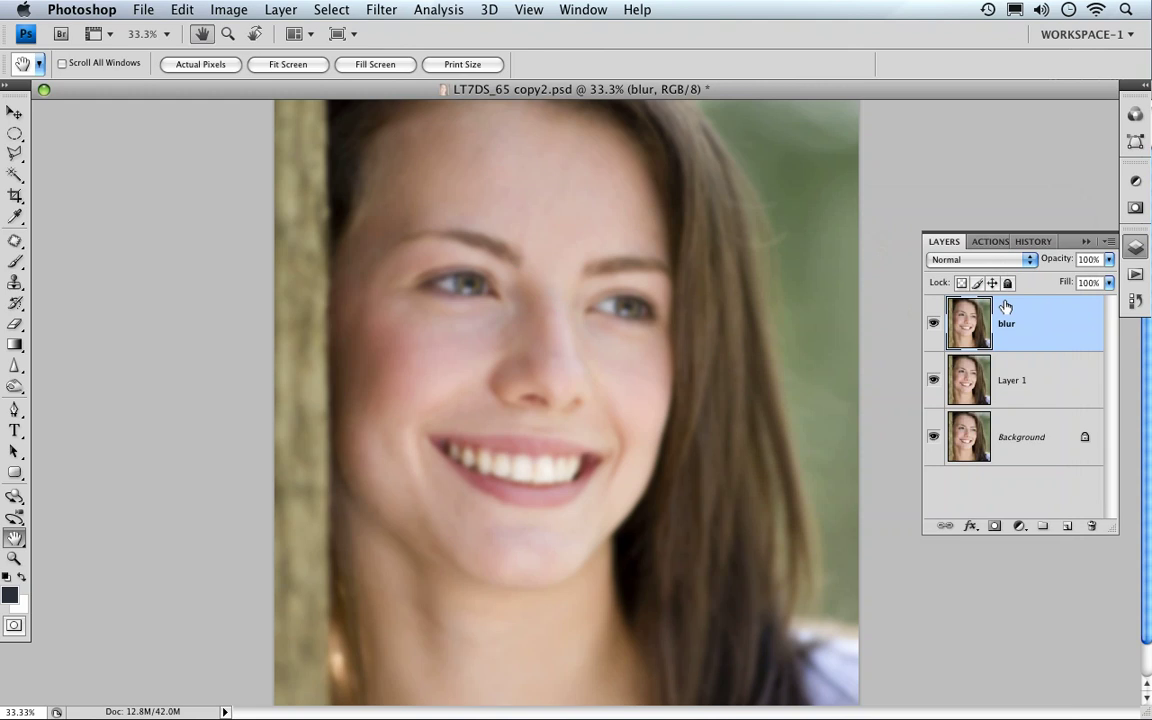
- Add a black hide-all mask to the blur layer and pick the Brush with white paint
left_click(997, 530)
left_click(995, 530, "alt")
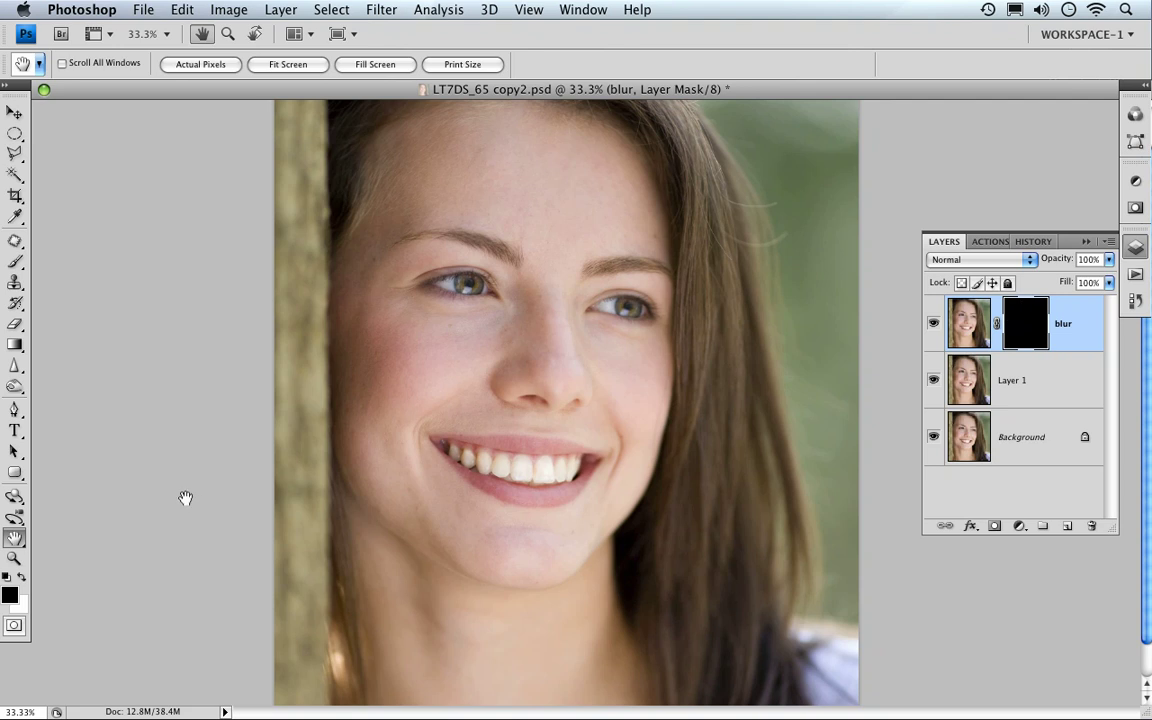
key("x")
left_click(15, 263)
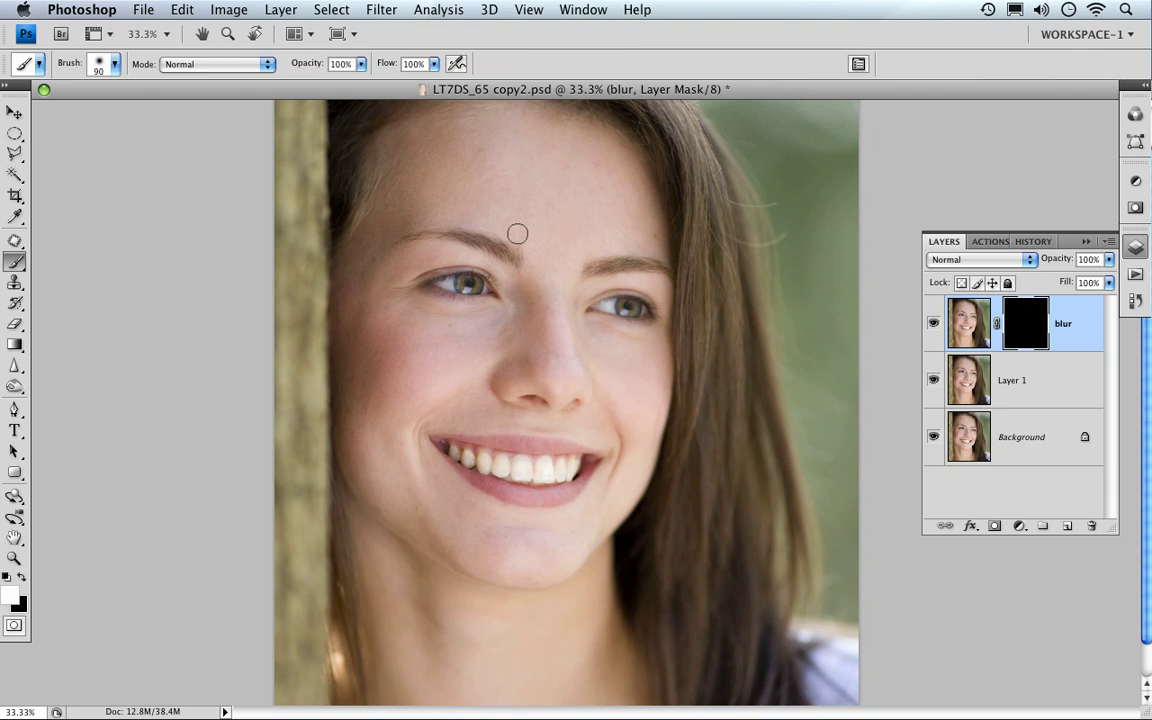
- Set the brush to 60% opacity, enlarge it, and paint smoothing over the forehead and cheek
key("6")
key("bracketright")
key("bracketright")
key("bracketright")
key("bracketright")
key("bracketright")
key("bracketright")
key("bracketright")
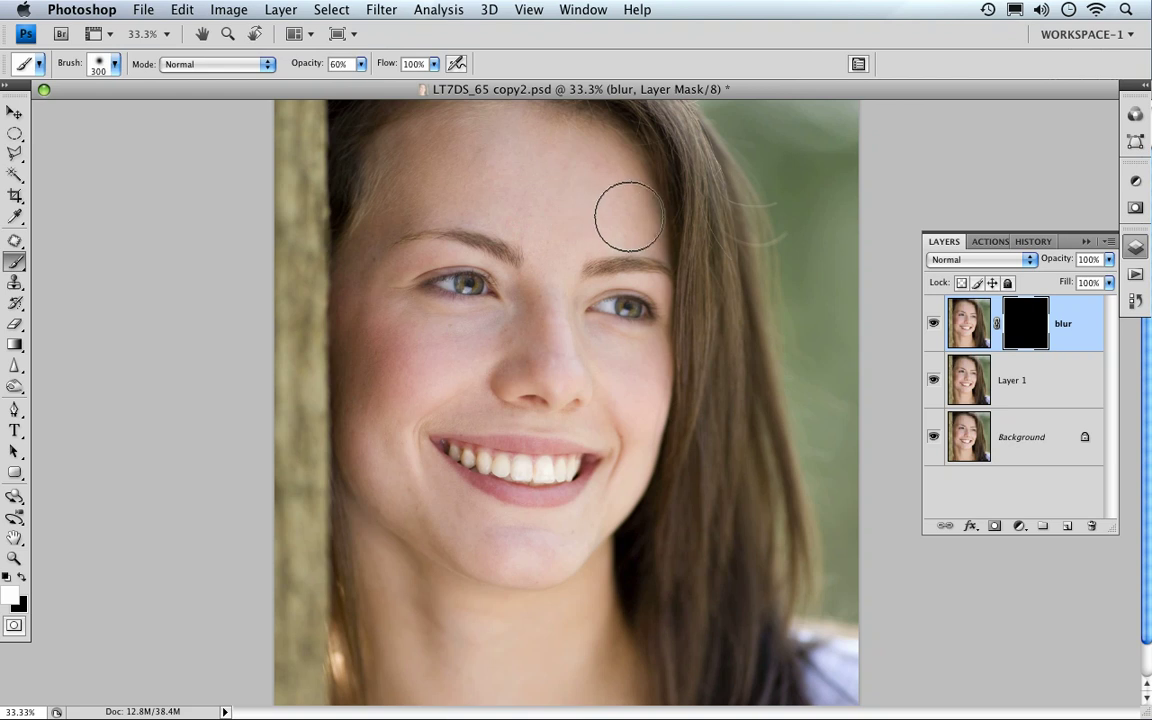
left_click(628, 217)
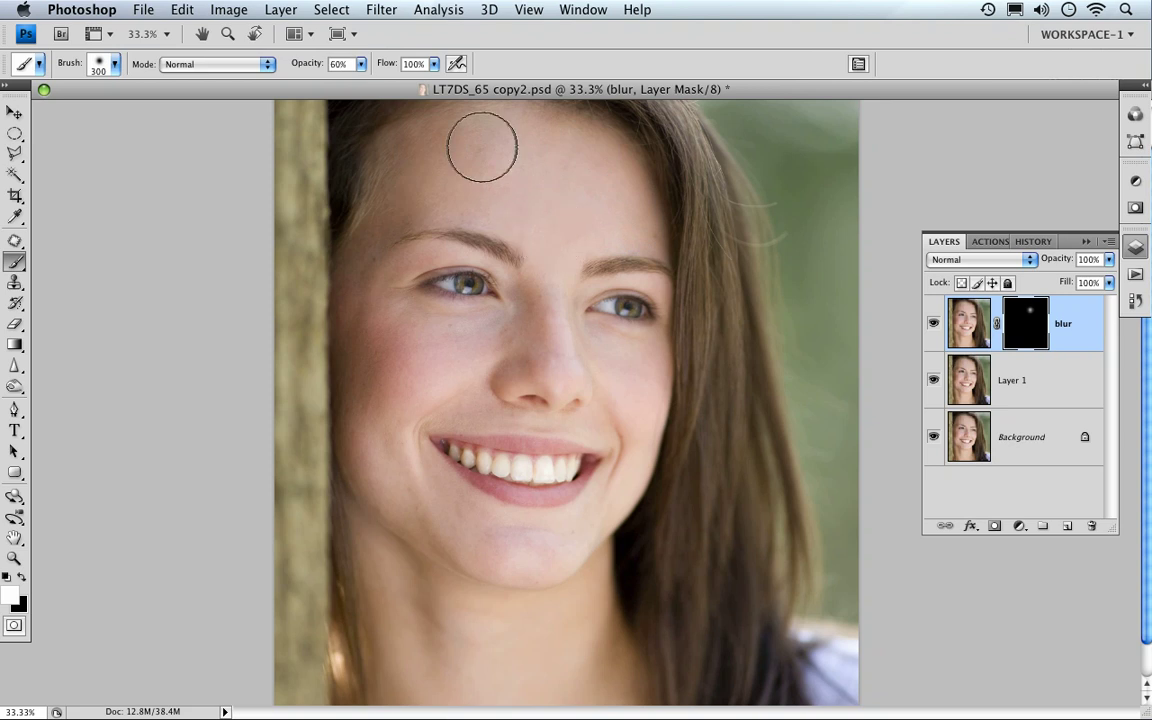
left_click_drag(482, 147, 395, 150)
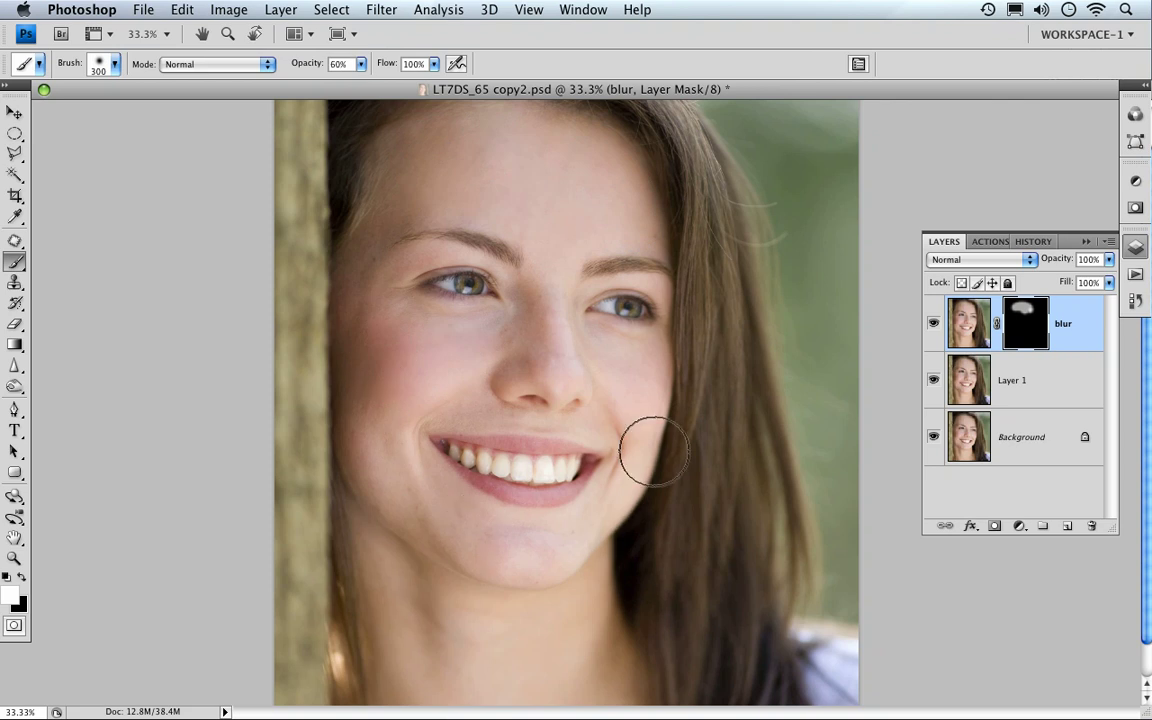
left_click_drag(623, 368, 667, 393)
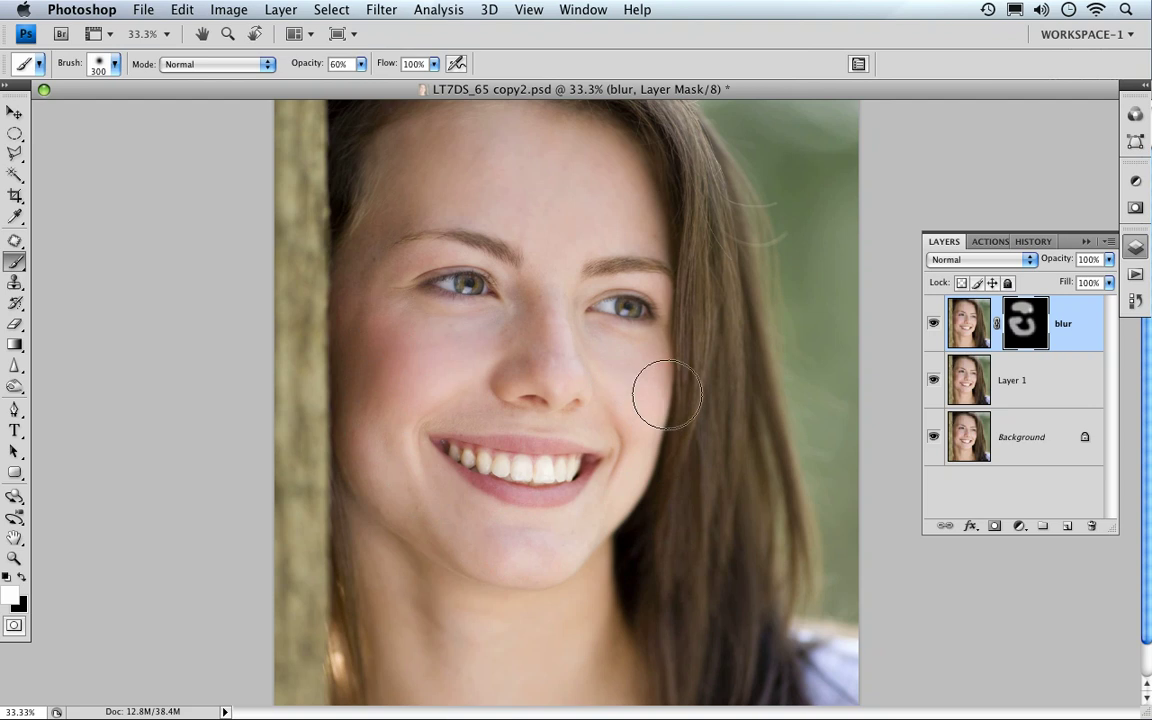
- Zoom in on the left eye with a smaller brush and smooth the temple skin
key("super+space")
left_click_drag(340, 163, 596, 334)
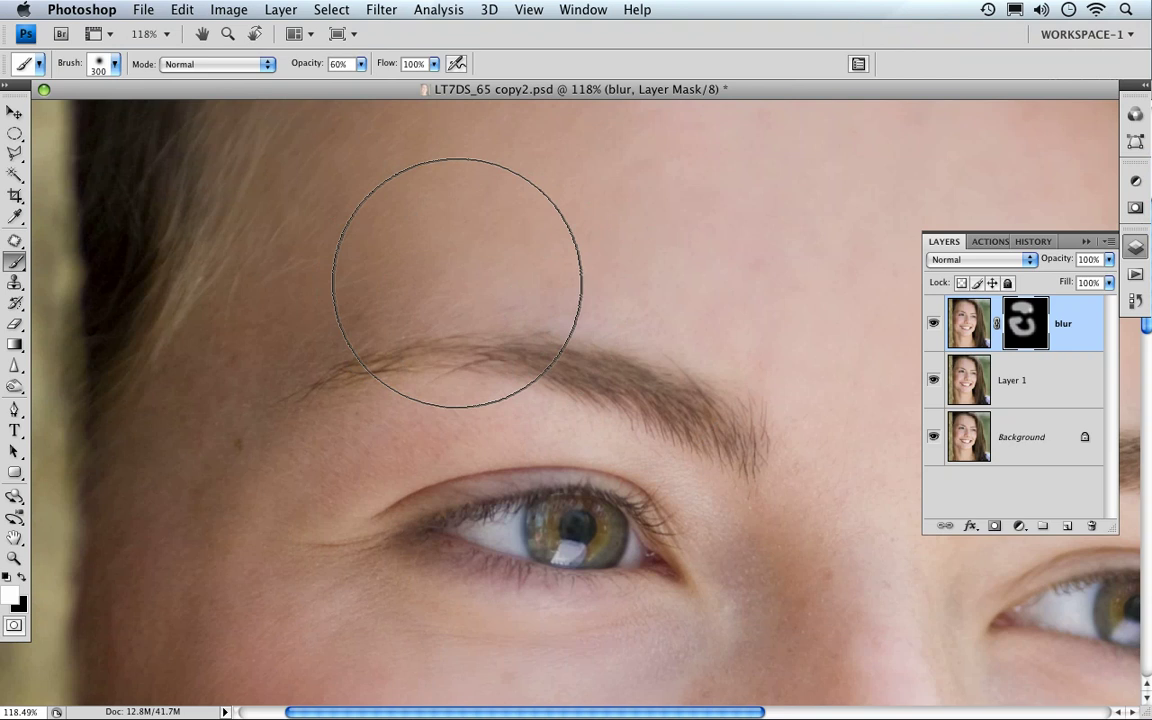
key("bracketleft")
key("bracketleft")
key("bracketleft")
key("bracketleft")
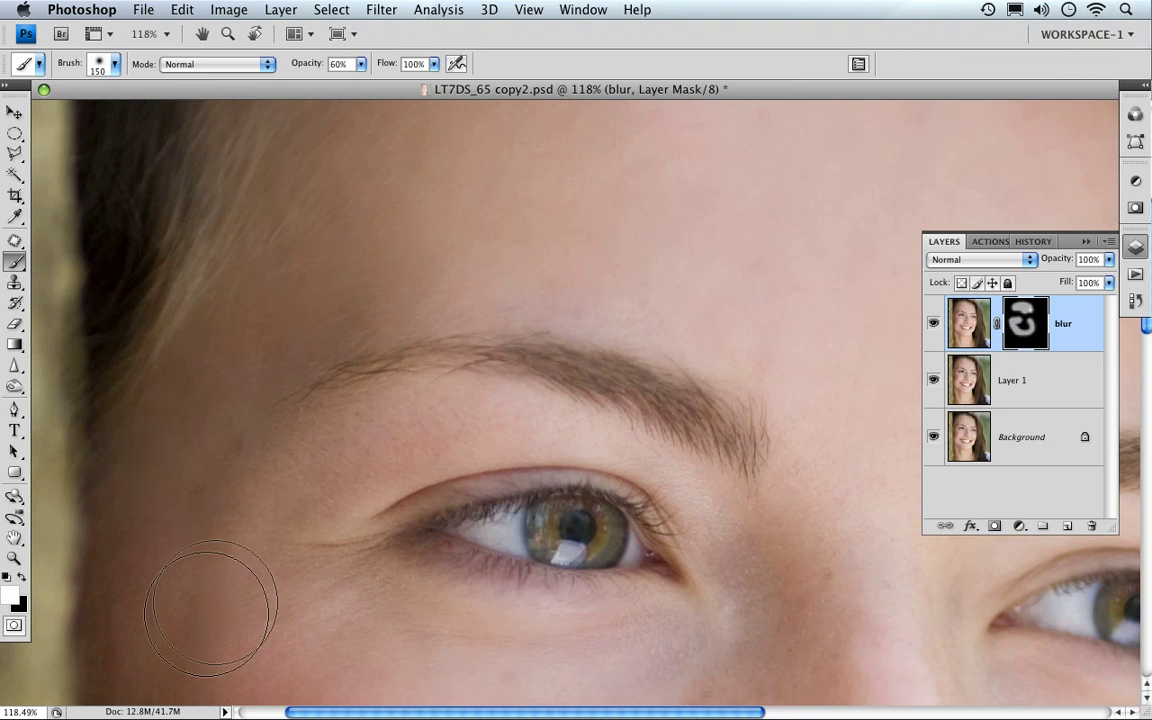
mouse_move(211, 608)
left_mouse_down()
mouse_move(231, 500)
mouse_move(195, 497)
mouse_move(217, 604)
mouse_move(508, 688)
mouse_move(751, 643)
mouse_move(804, 585)
mouse_move(844, 503)
mouse_move(840, 475)
mouse_move(784, 540)
left_mouse_up()
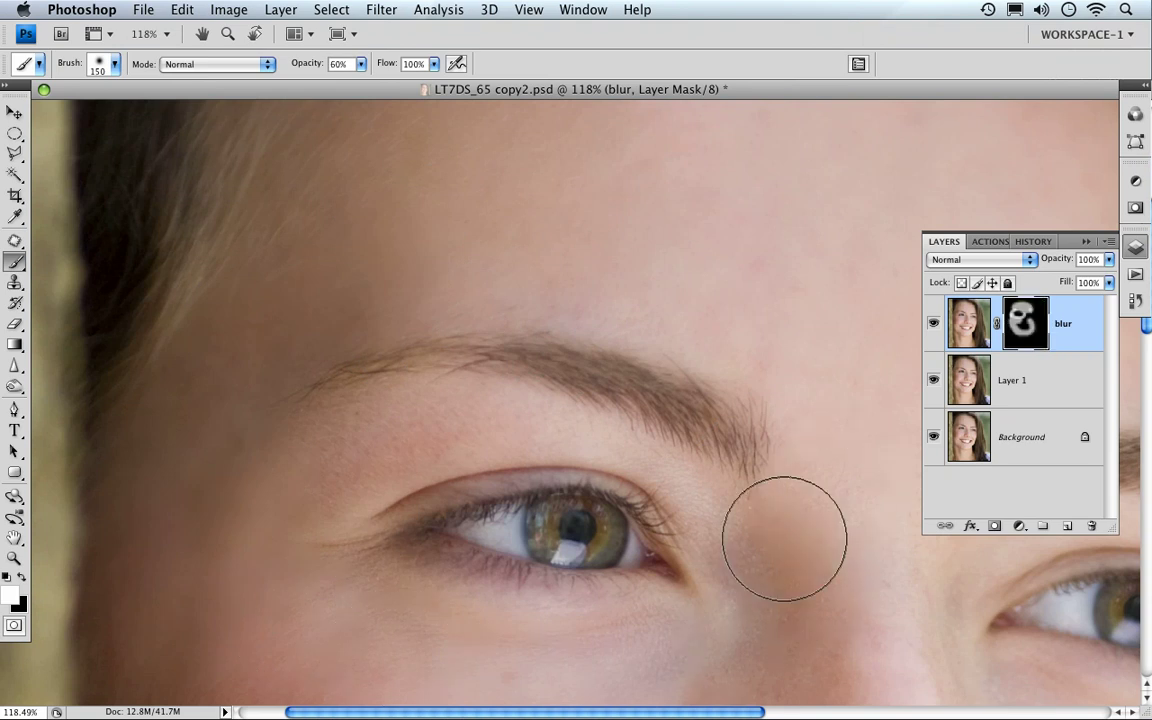
key("bracketleft")
key("bracketleft")
key("bracketleft")
key("bracketleft")
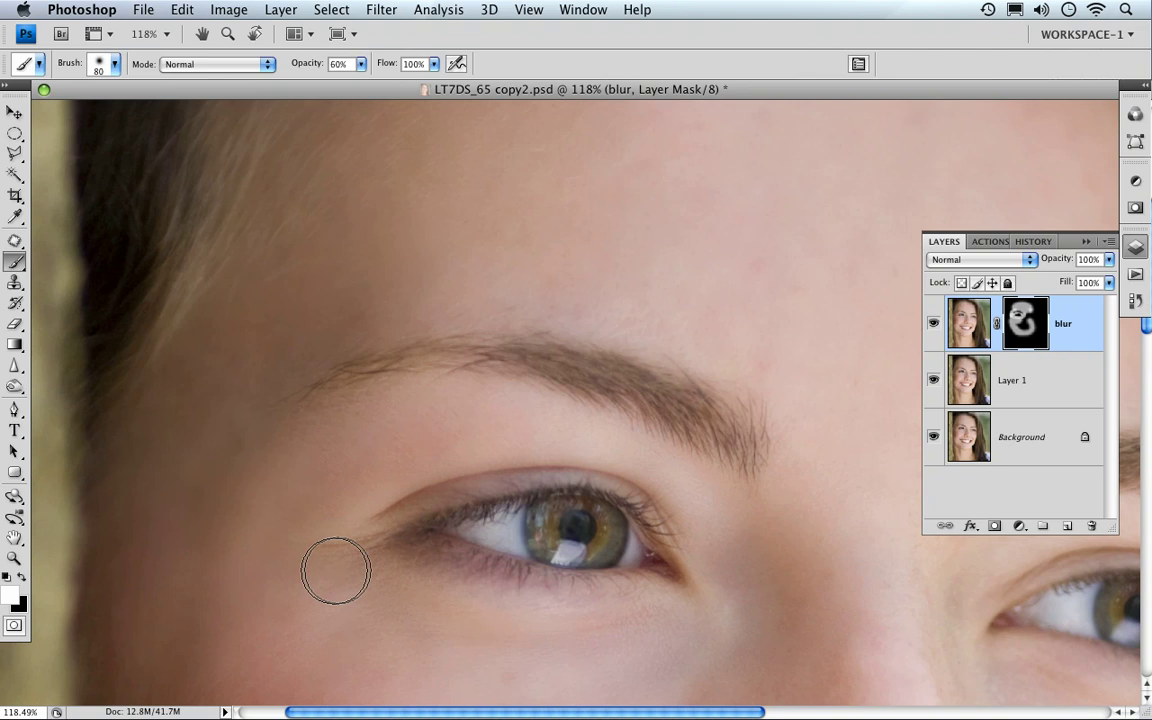
- Move across the face and paint smoothing onto the remaining cheek and temple skin
key("space")
left_click_drag(634, 640, 134, 425)
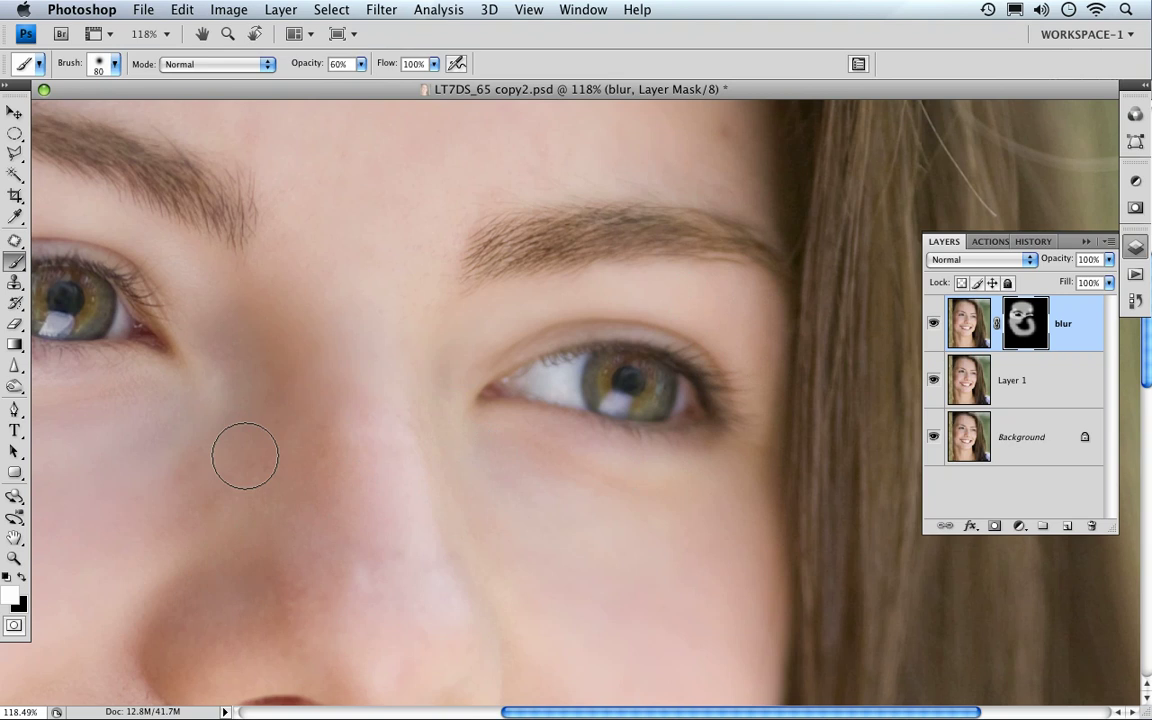
scroll(412, 410, "down", 5)
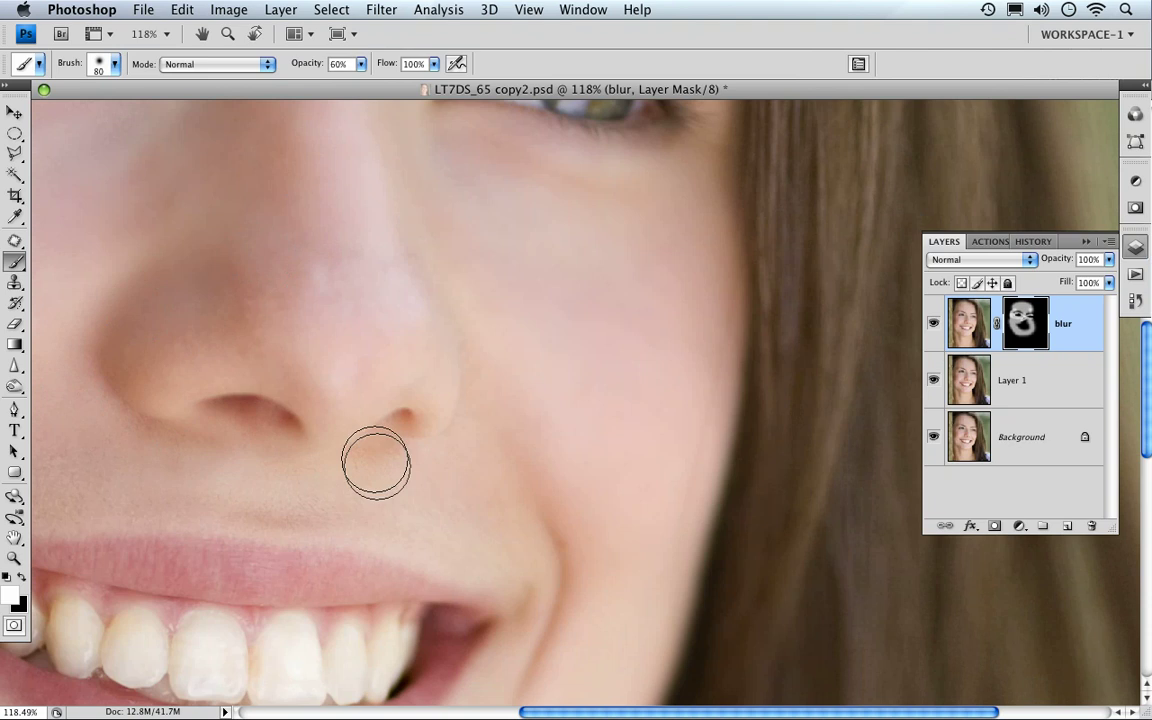
key("space")
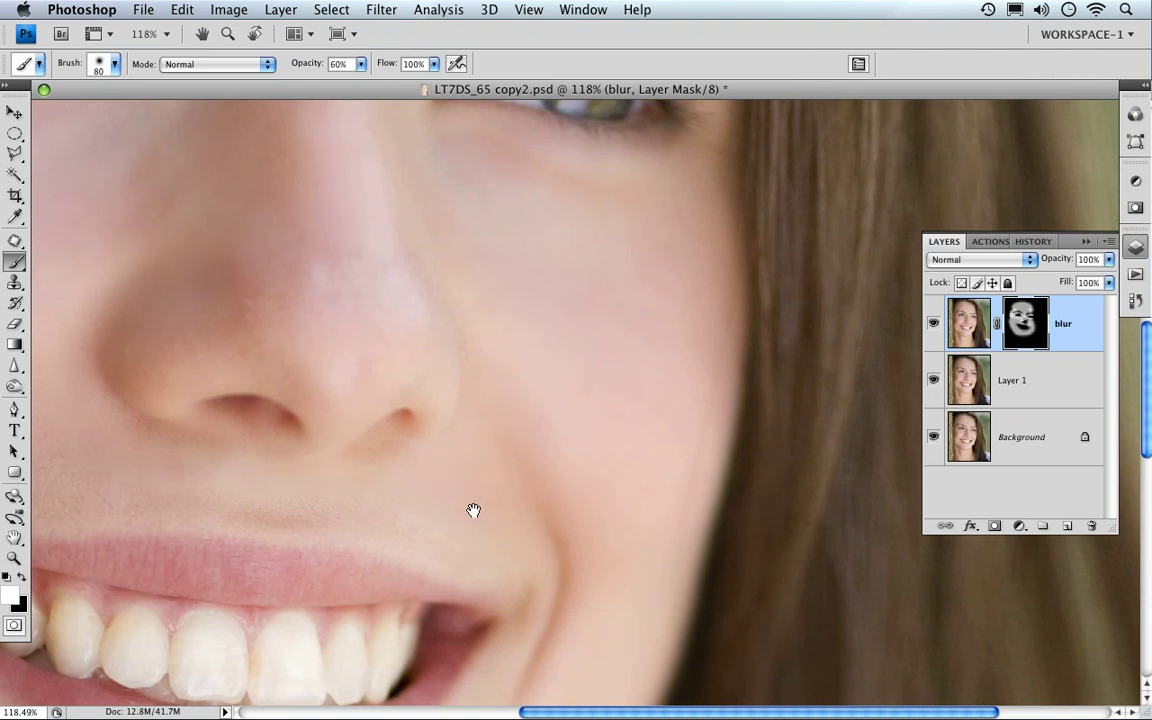
left_click_drag(473, 510, 725, 482)
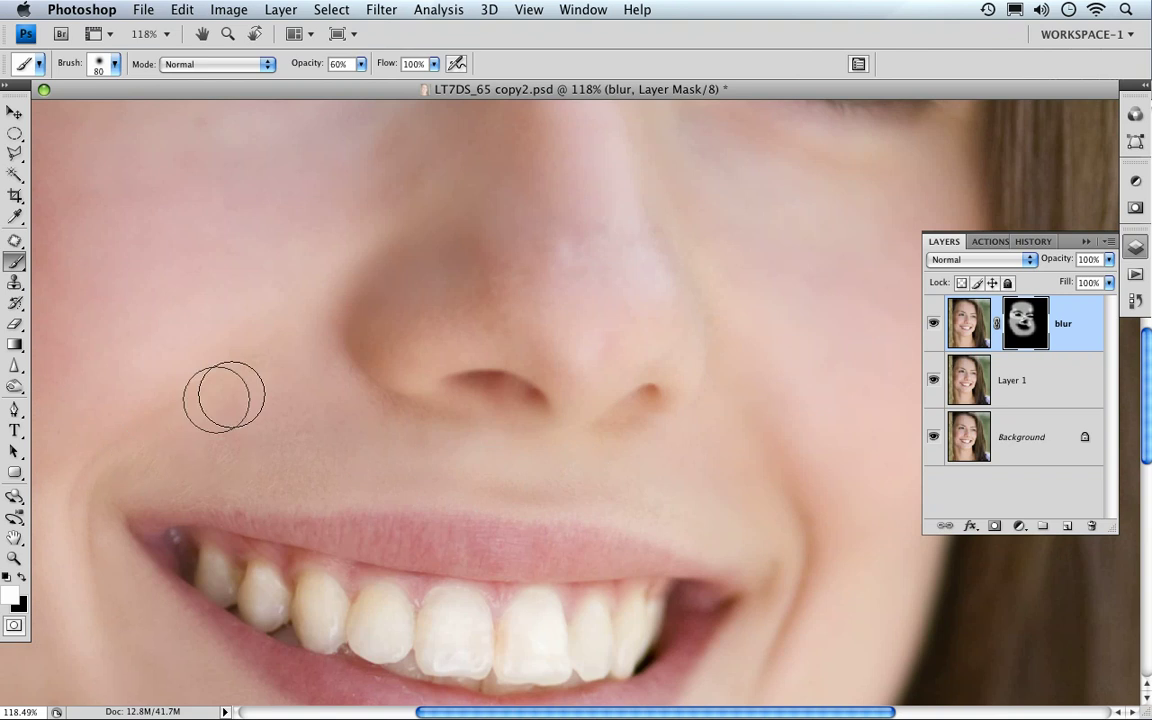
mouse_move(540, 492)
left_mouse_down()
mouse_move(210, 497)
mouse_move(100, 517)
left_mouse_up()
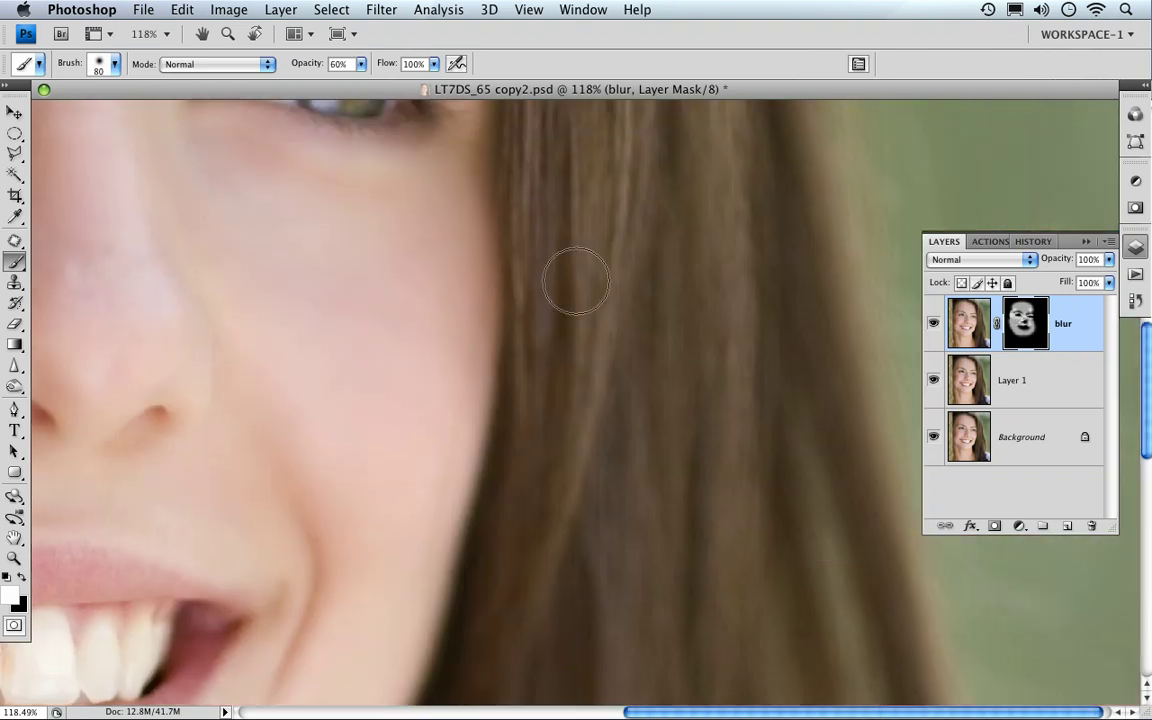
- Smooth the nose and chin skin around the lips and teeth, then zoom to 100%
left_click_drag(407, 418, 417, 268)
left_click_drag(313, 559, 413, 349)
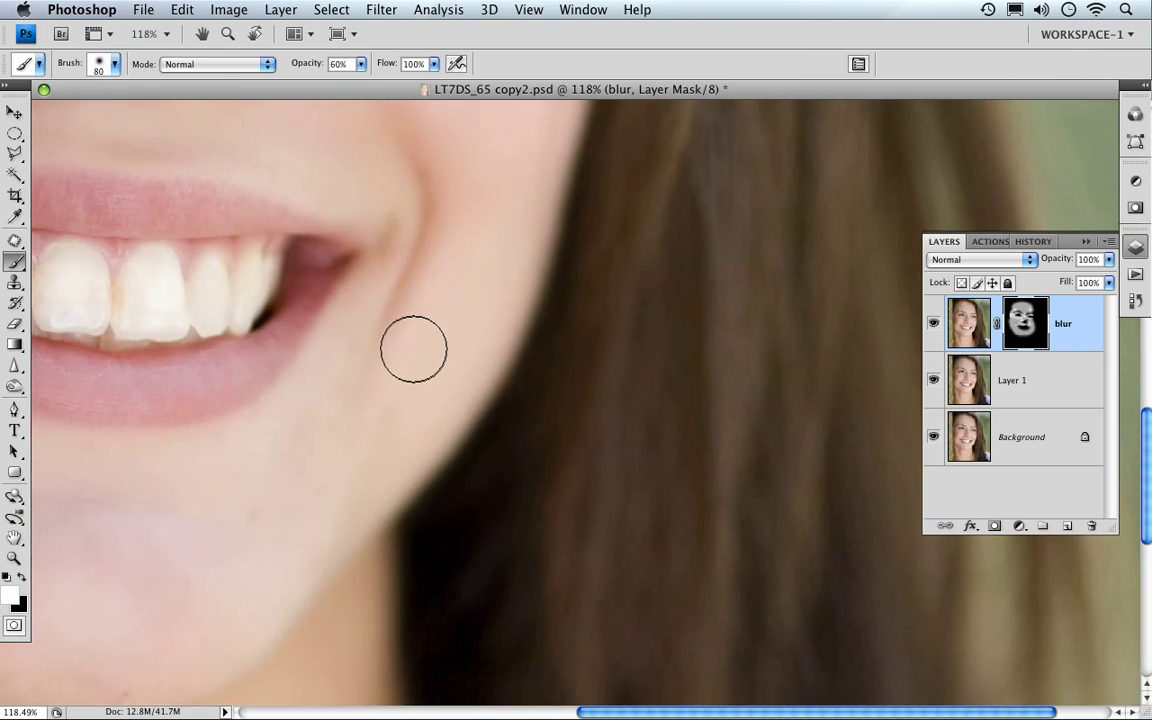
left_click_drag(191, 576, 415, 418)
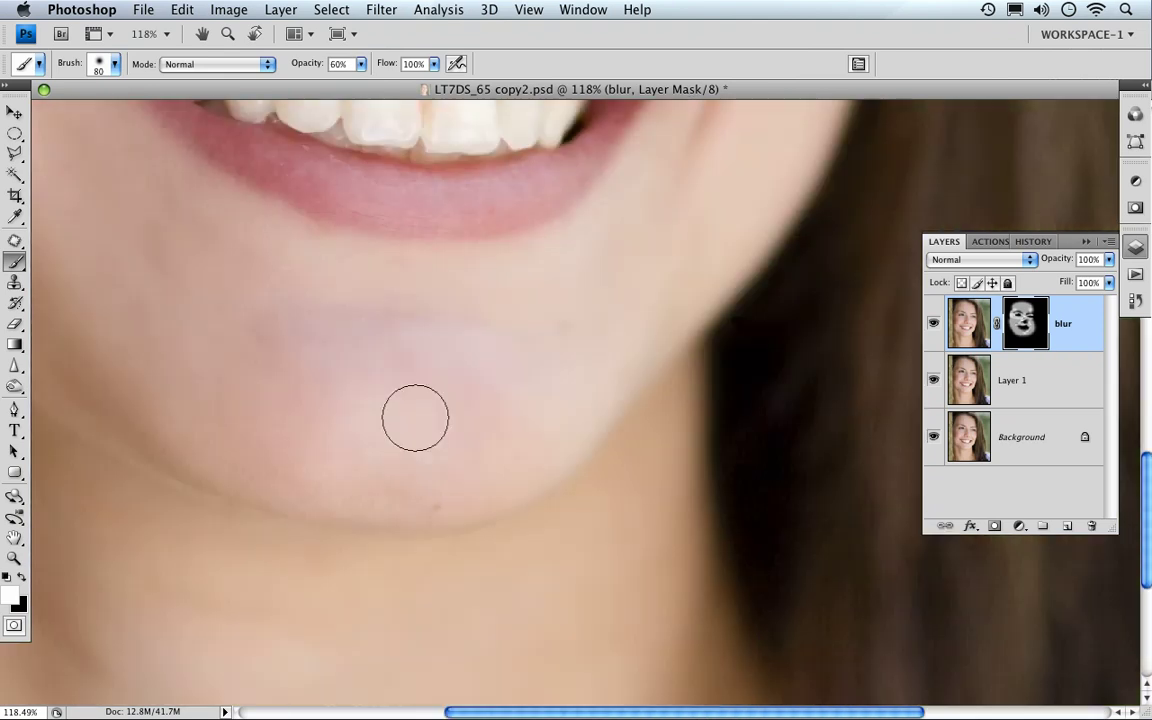
mouse_move(323, 490)
left_mouse_down()
mouse_move(421, 481)
mouse_move(521, 611)
left_mouse_up()
left_click_drag(260, 472, 300, 575)
left_click_drag(195, 404, 191, 400)
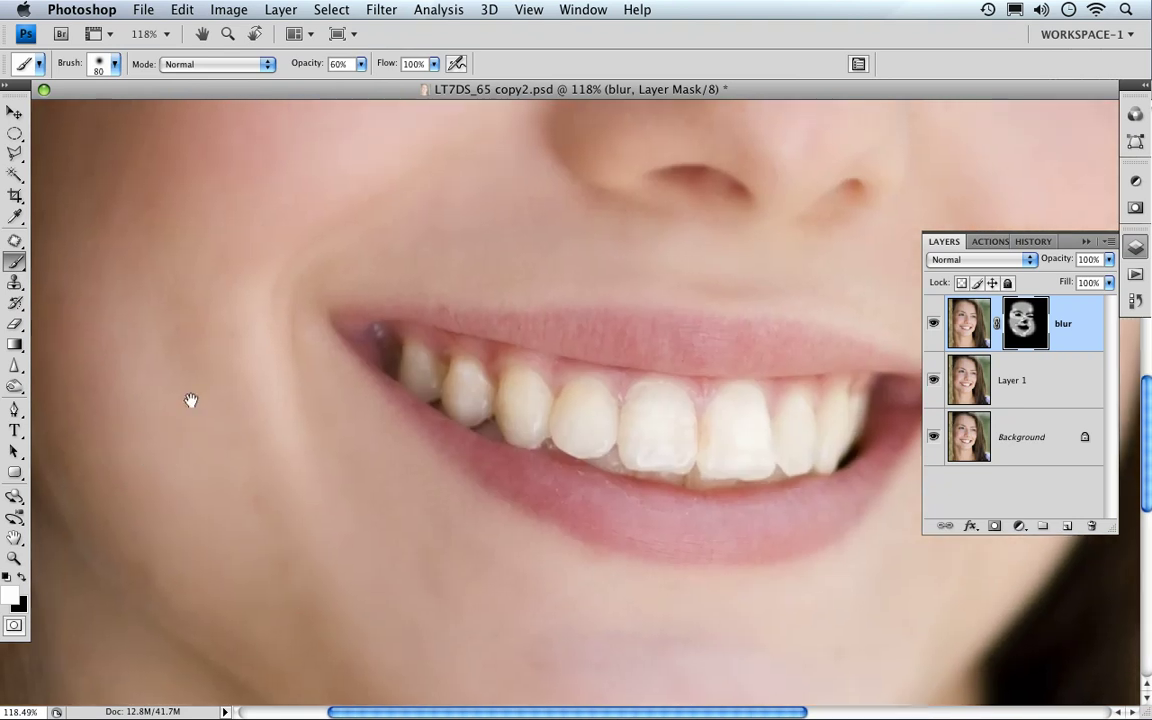
scroll(301, 416, "up", 5)
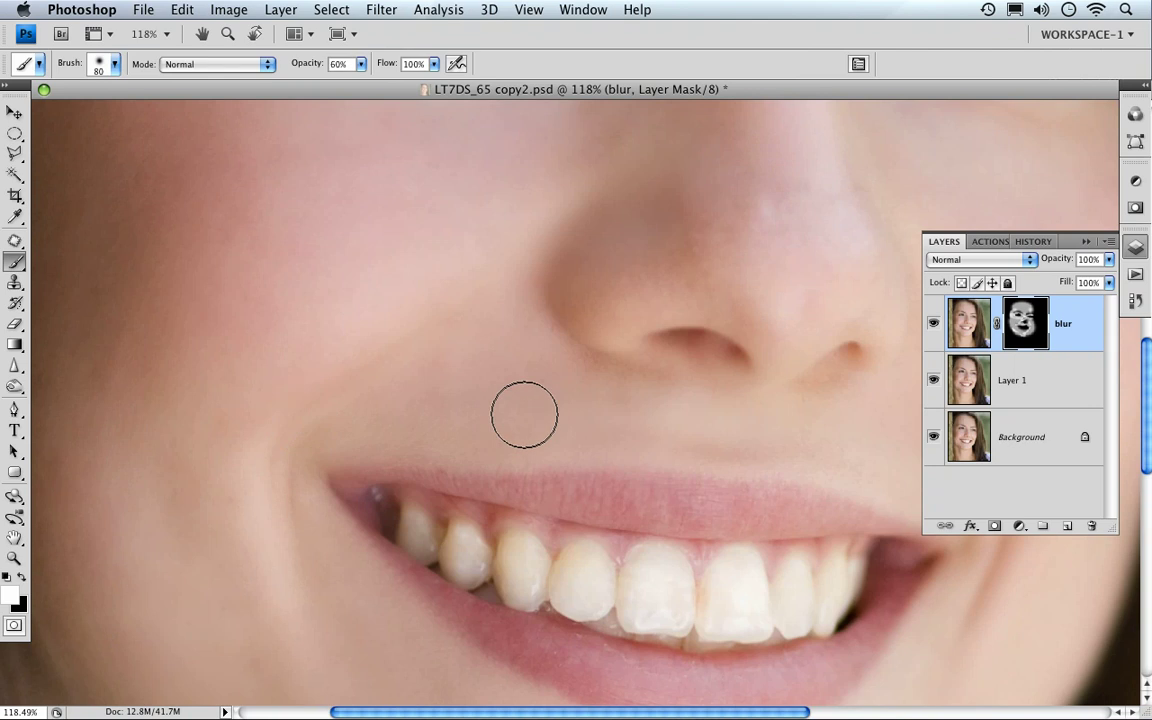
mouse_move(188, 301)
left_mouse_down()
mouse_move(298, 521)
mouse_move(253, 538)
left_mouse_up()
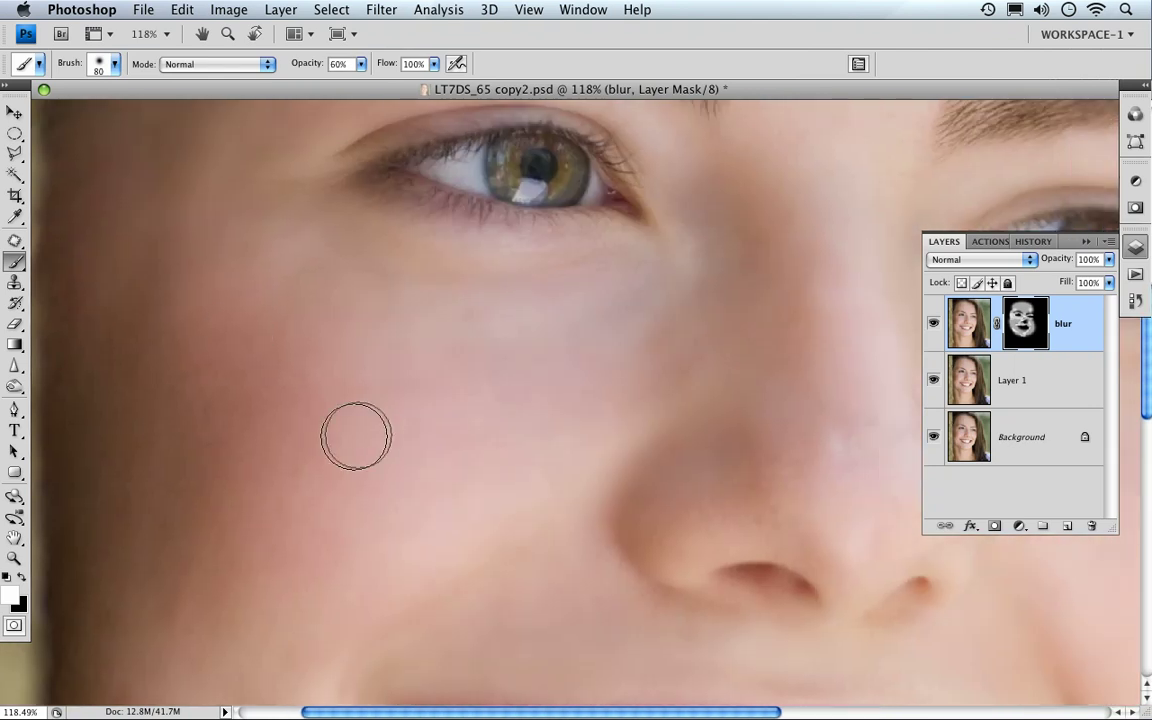
left_click(350, 400, "alt")
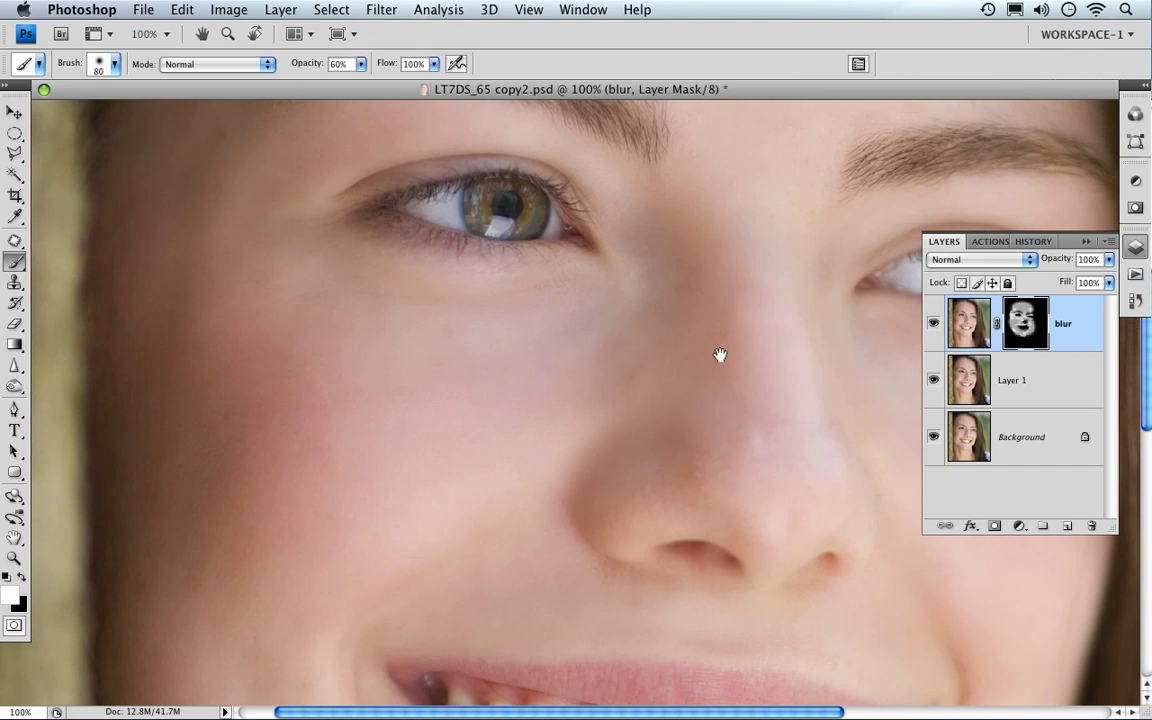
- Lower the blur layer to 93% opacity and paint black on its mask over the right eye's inner corner
left_click_drag(720, 354, 547, 441)
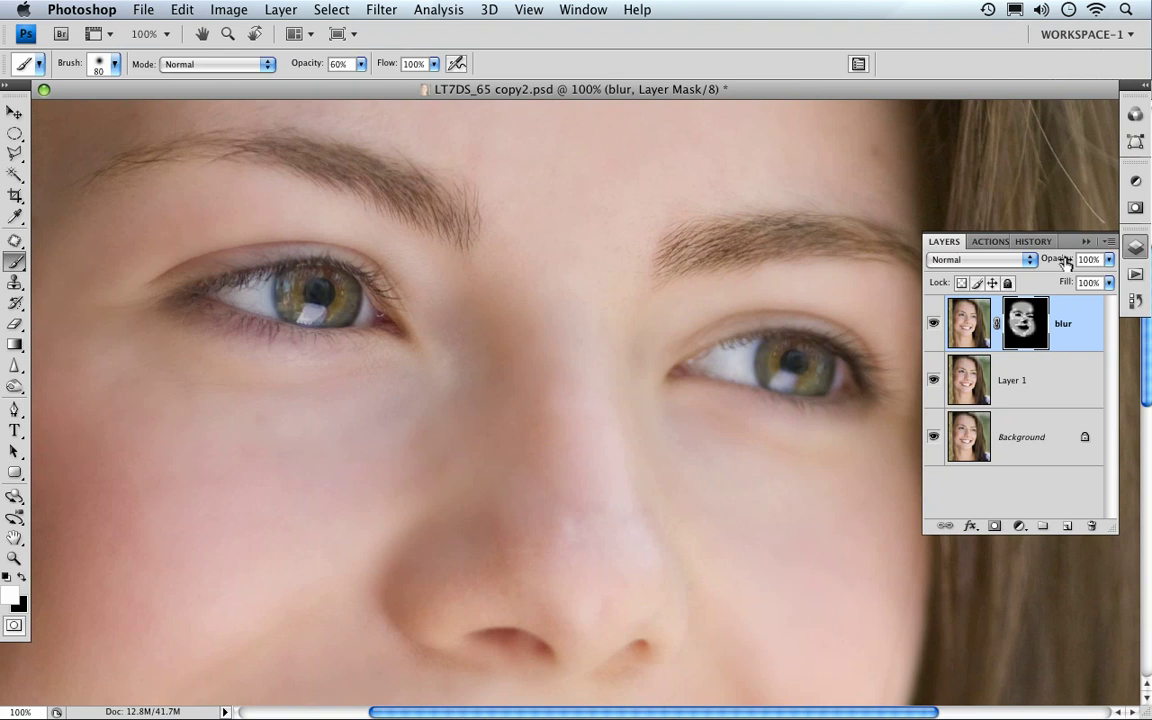
left_click_drag(1066, 262, 1060, 260)
key("x")
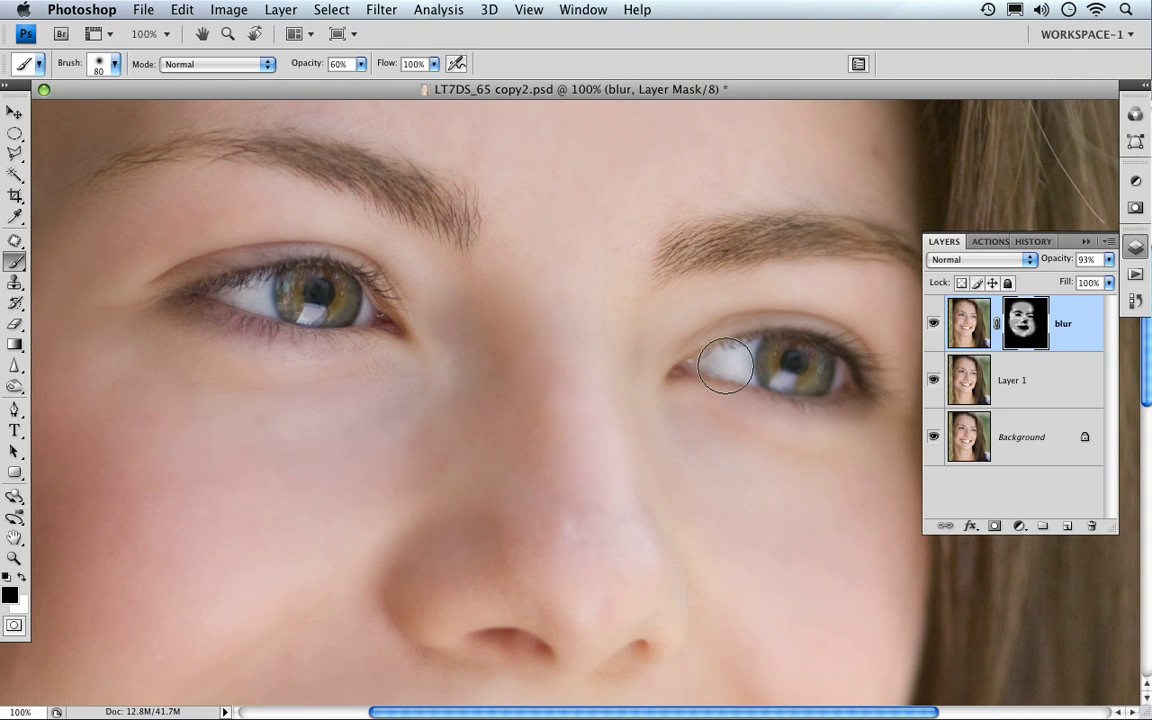
left_click_drag(725, 367, 840, 358)
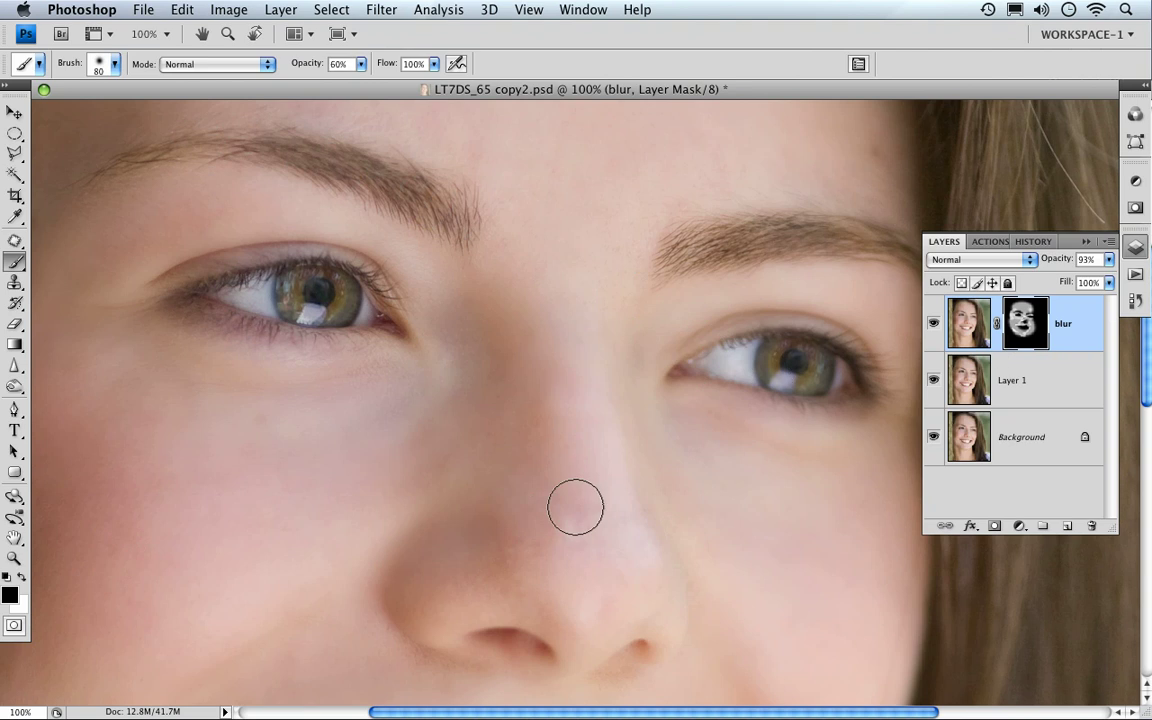
- Pan down to the mouth, then zoom out to view the whole photo
key("space")
mouse_move(517, 440)
left_mouse_down()
mouse_move(548, 337)
mouse_move(540, 281)
left_mouse_up()
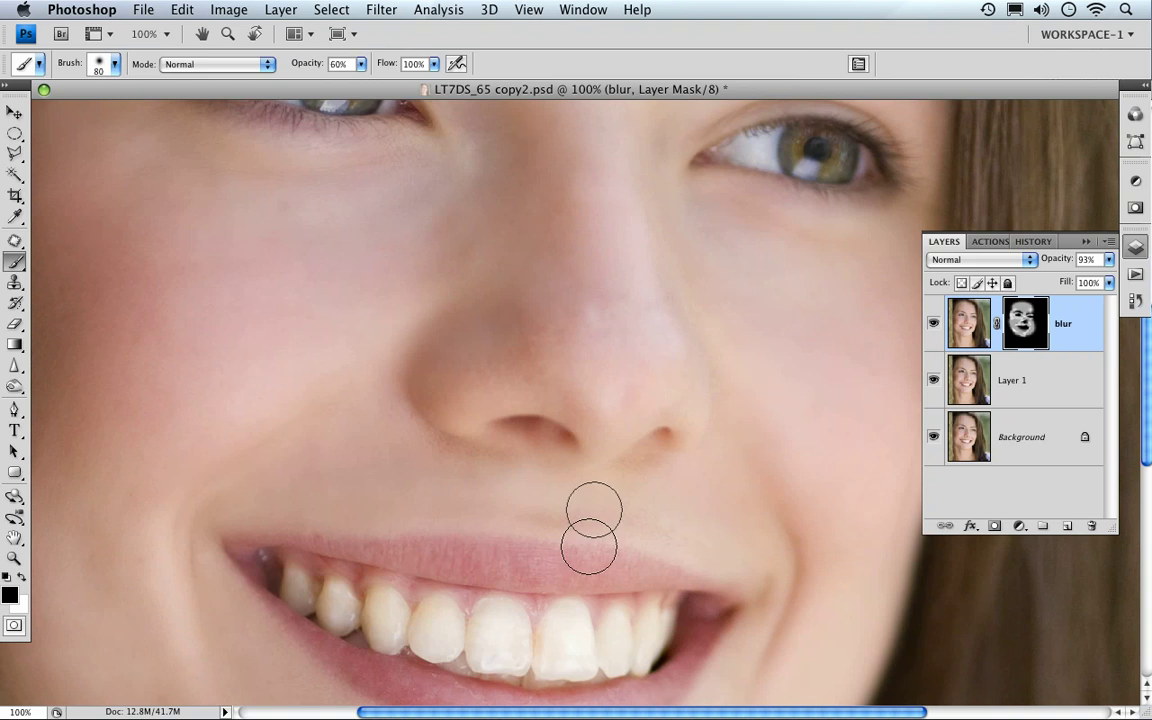
key("super+alt+space")
left_click(532, 365)
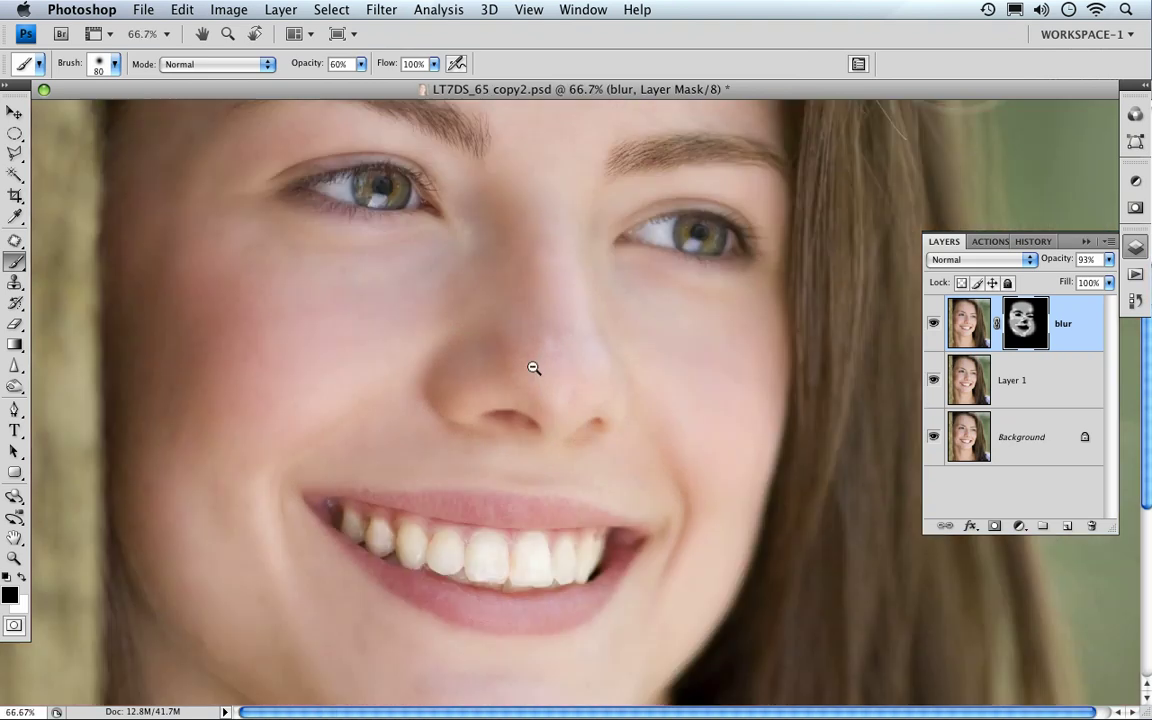
left_click(547, 358)
left_click(547, 358)
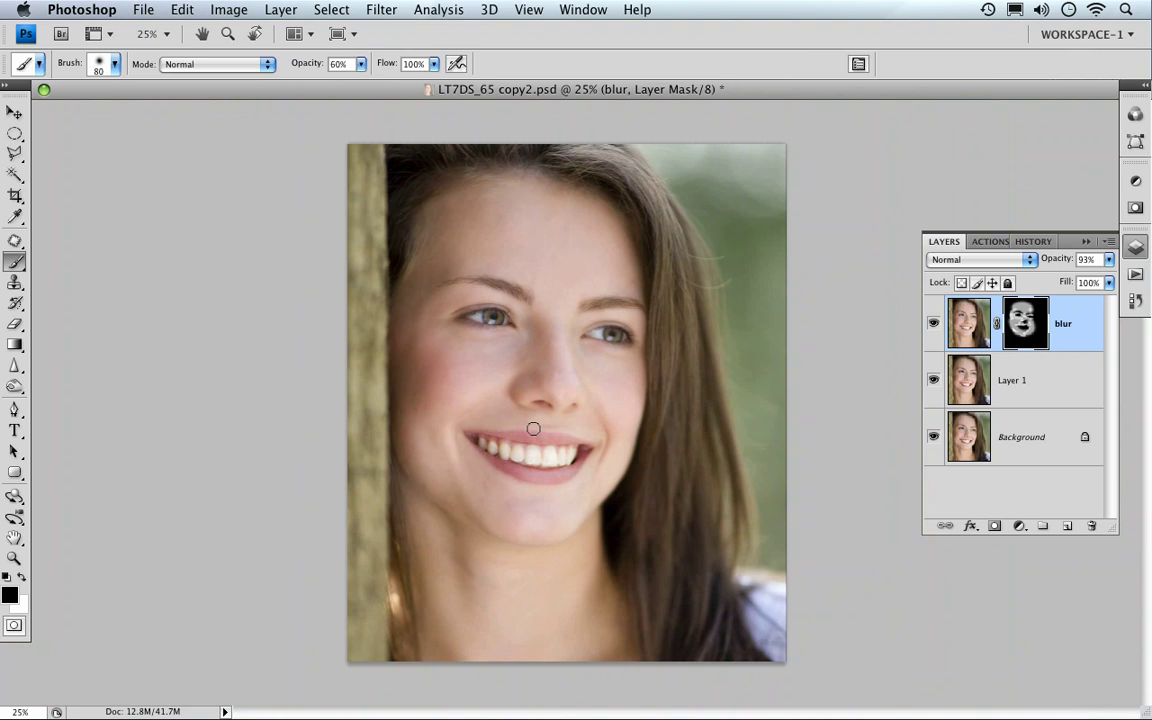
- Draw an elliptical marquee selection around the face and nudge it slightly left
left_click(17, 134)
left_click(105, 146)
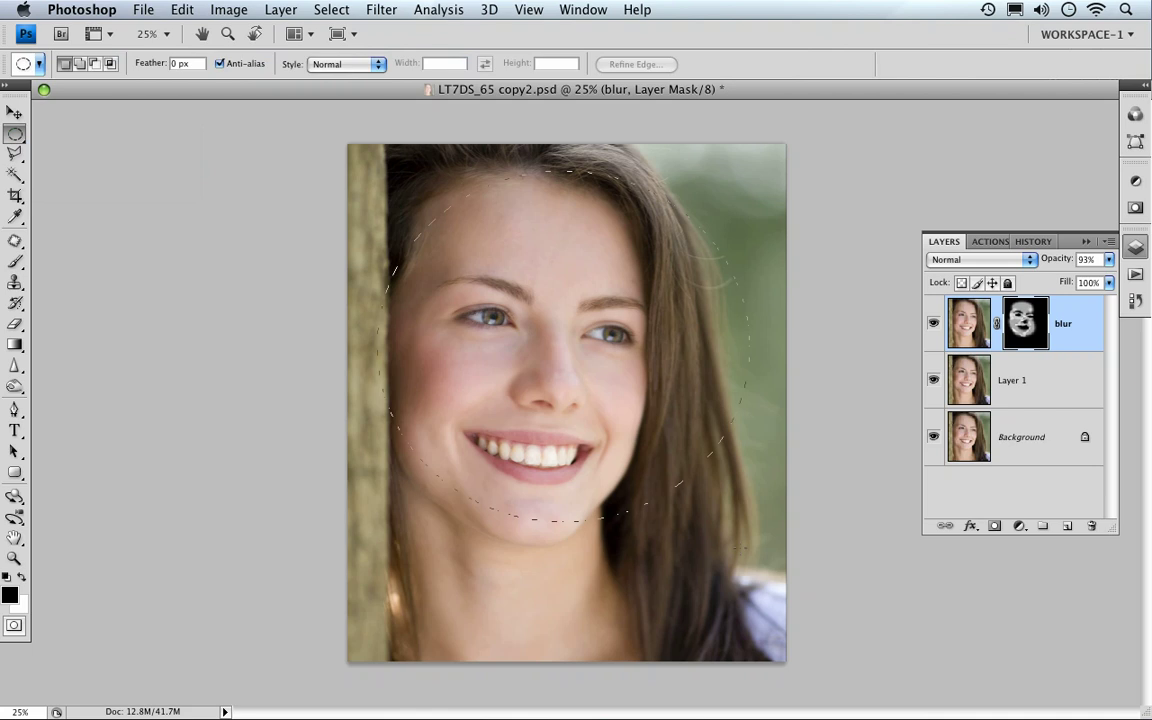
left_click_drag(745, 546, 772, 708)
left_click_drag(595, 425, 577, 415)
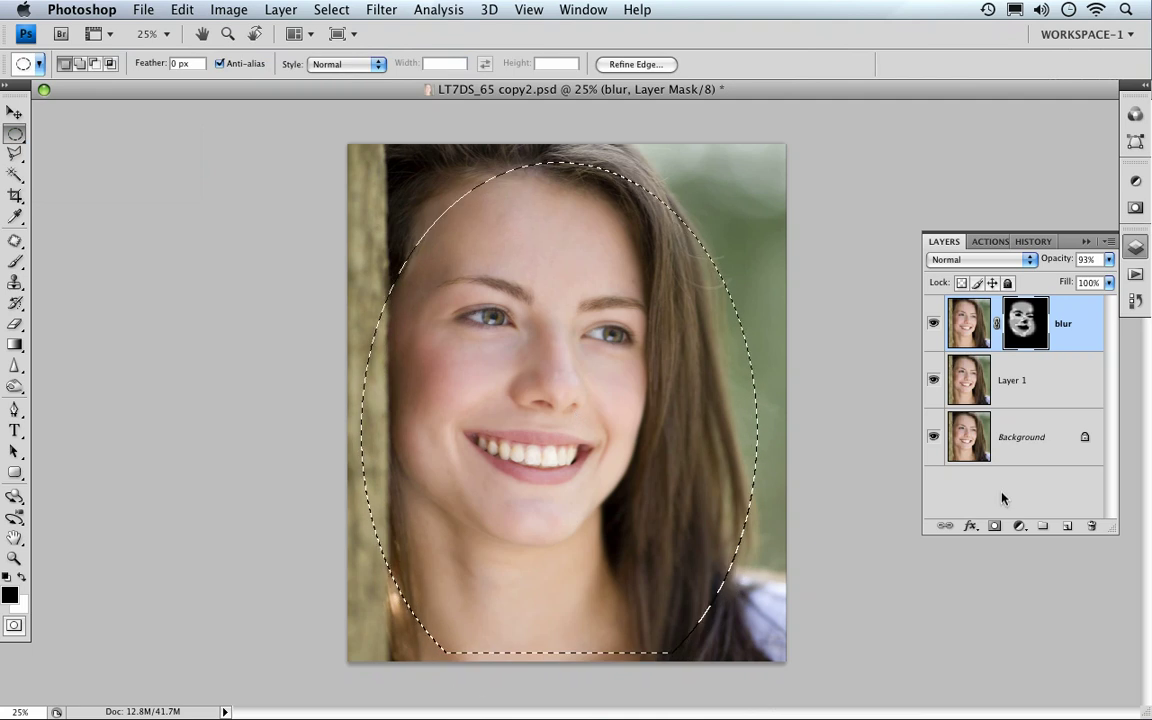
- Add a Hue/Saturation adjustment layer with Lightness -16 and invert its oval mask
left_click(1020, 527)
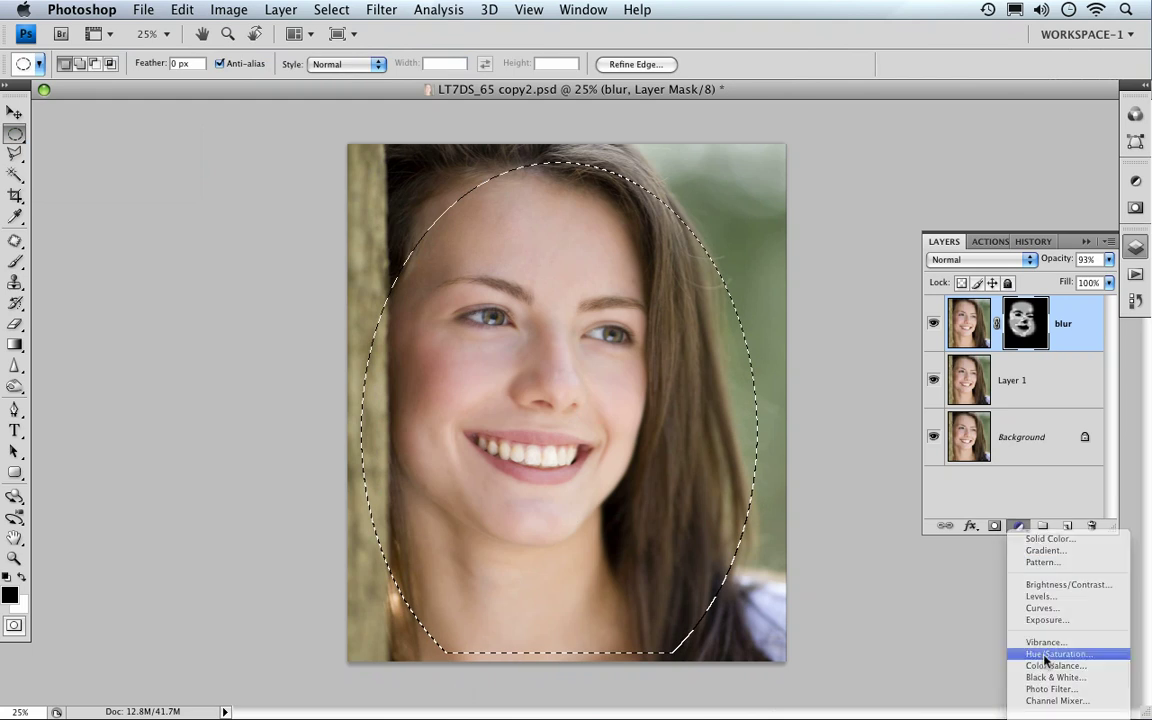
left_click(1049, 656)
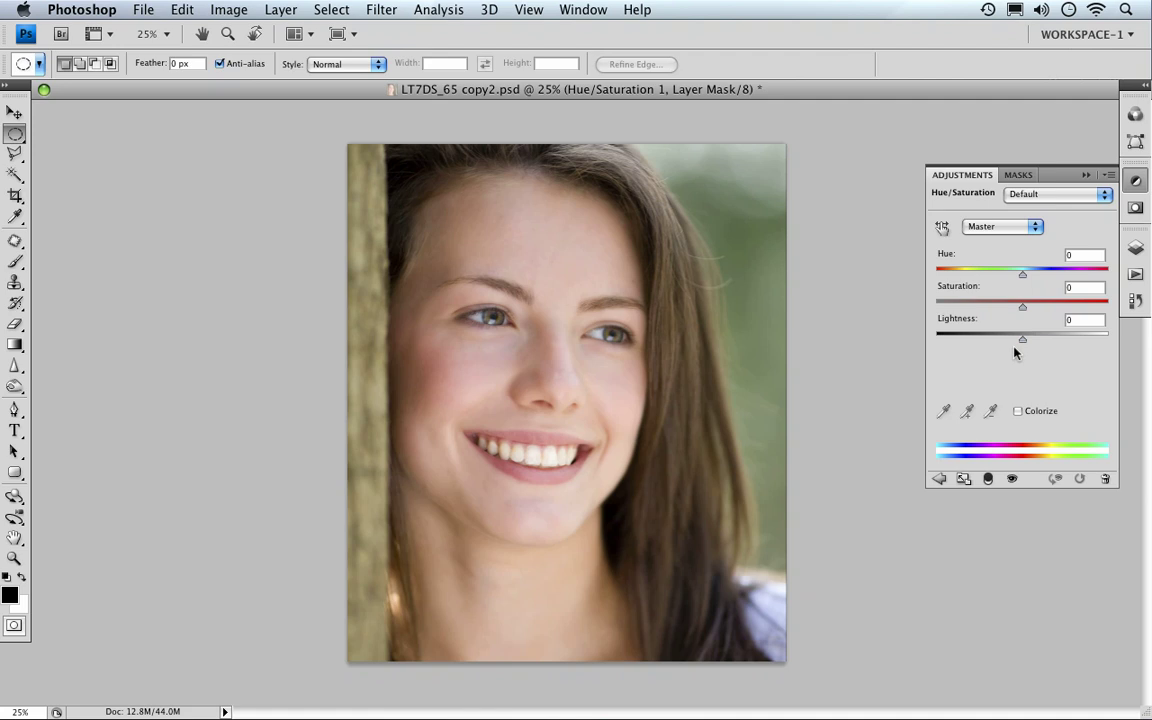
left_click_drag(1022, 341, 1009, 337)
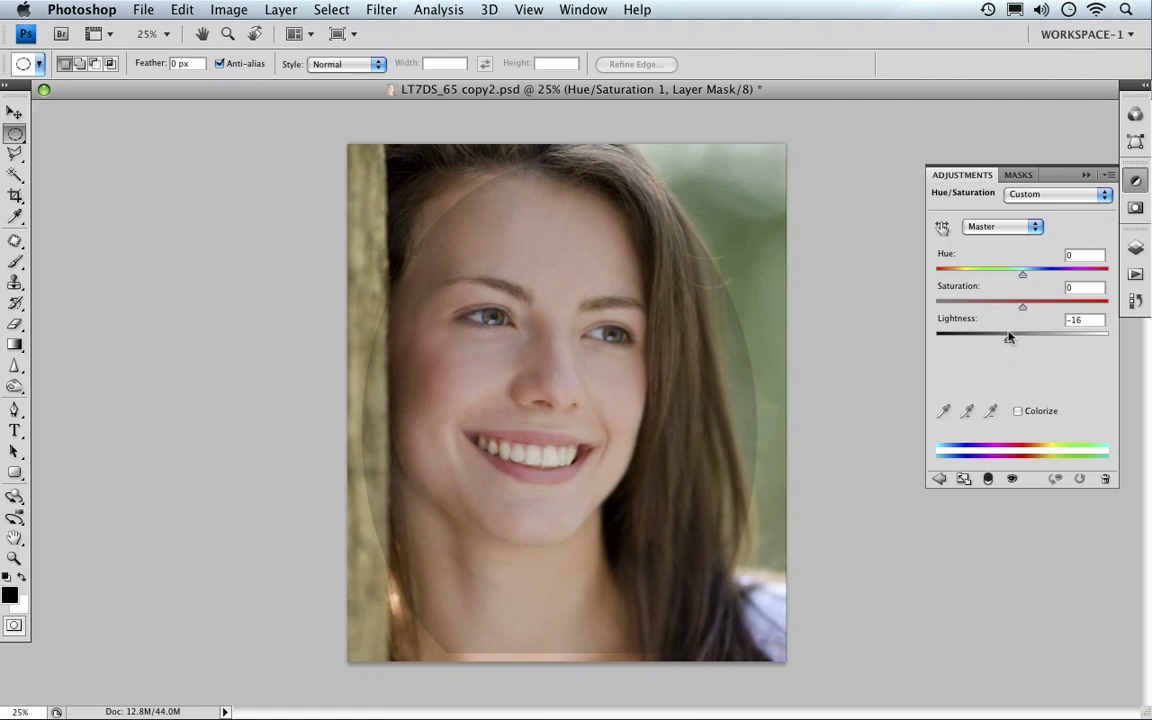
left_click(1133, 248)
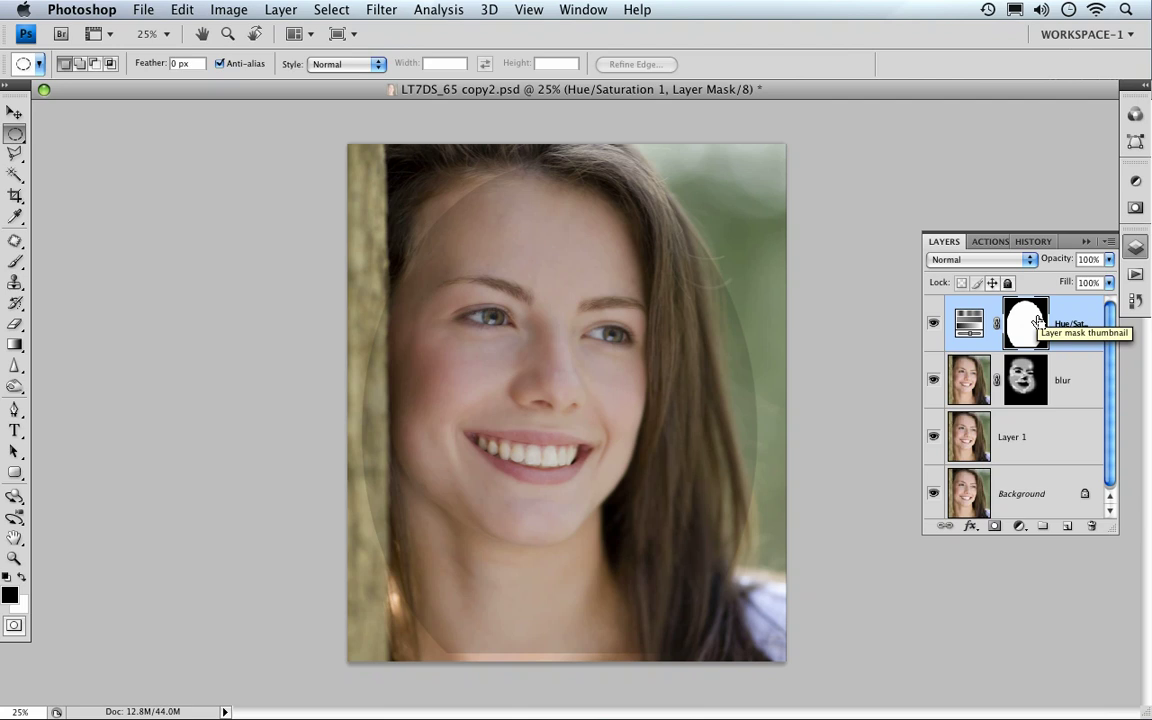
key("super+i")
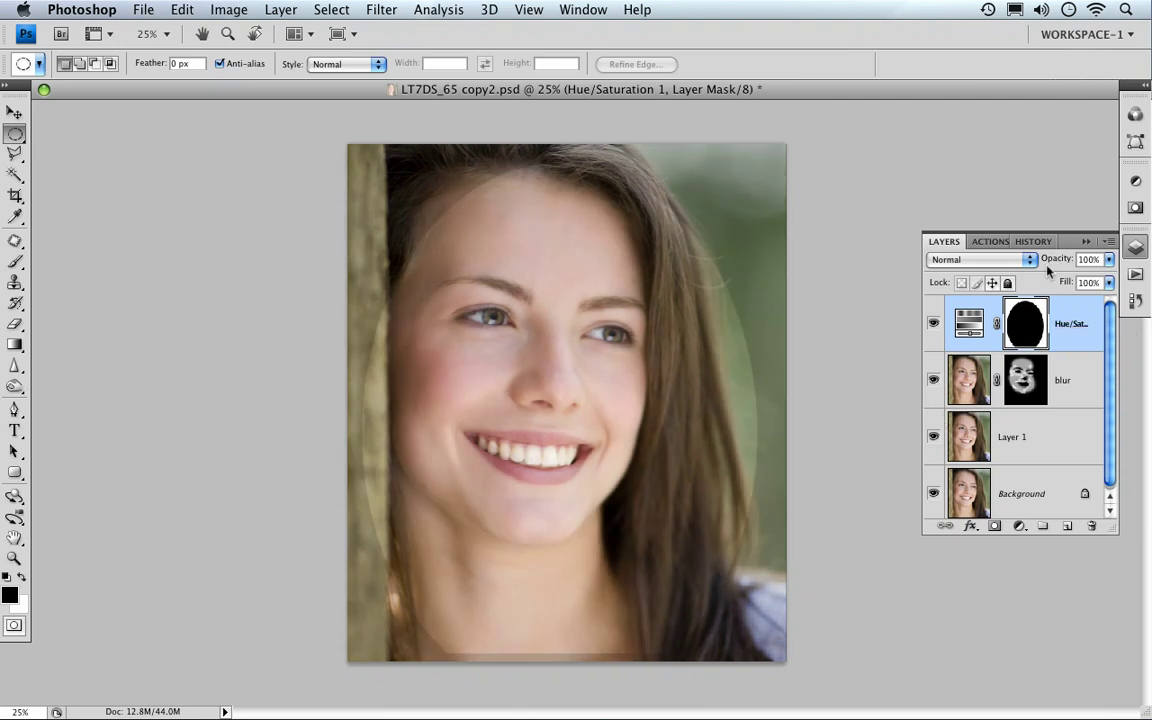
- Apply a 73.5-pixel Gaussian Blur to the Hue/Saturation 1 mask and set that layer's opacity to 86%
left_click(380, 10)
mouse_move(398, 166)
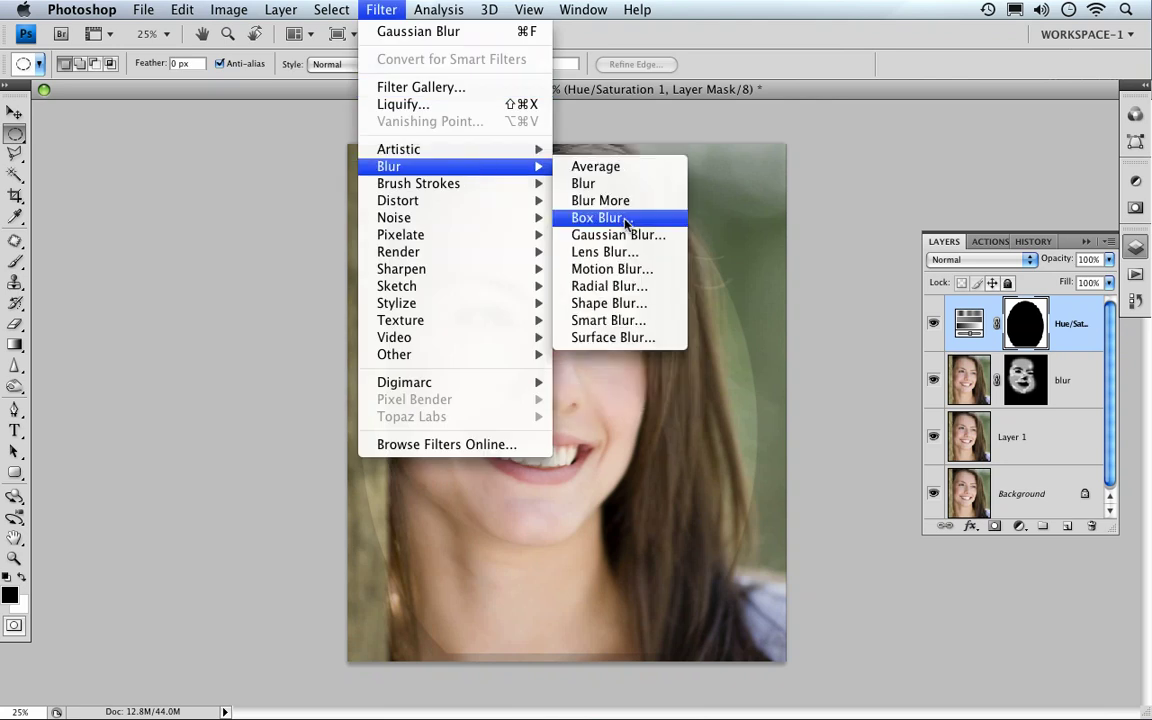
left_click(633, 234)
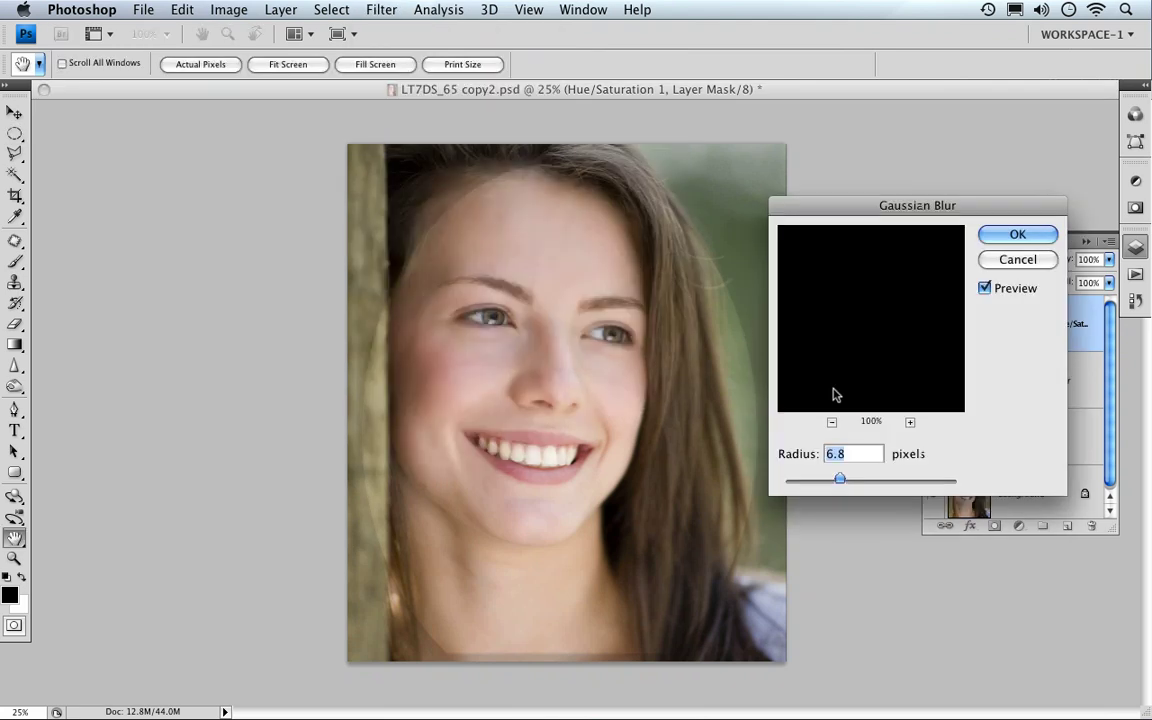
left_click(484, 227)
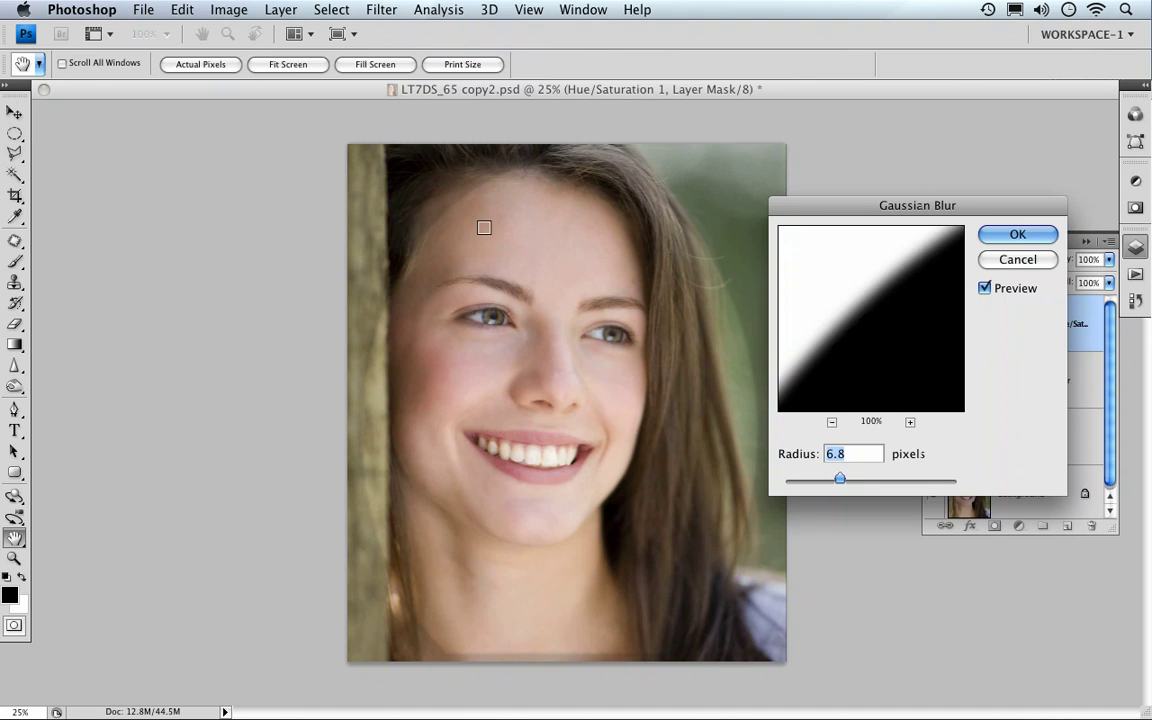
left_click_drag(855, 359, 859, 385)
left_click_drag(840, 480, 915, 480)
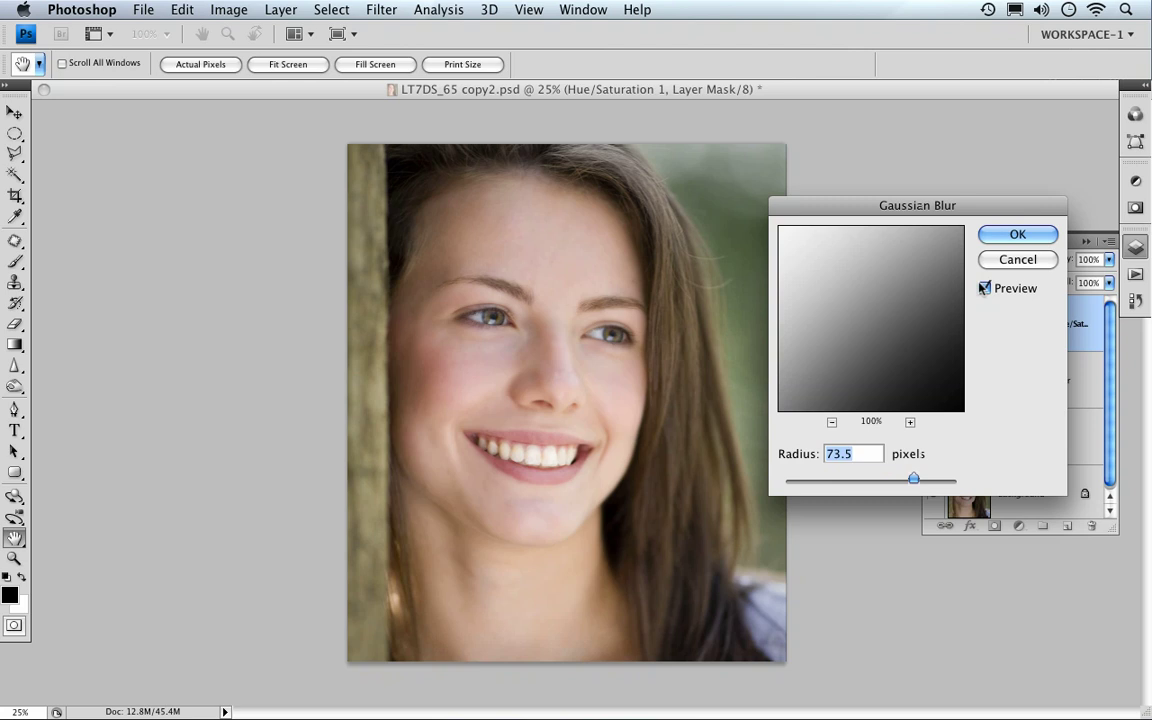
key("Return")
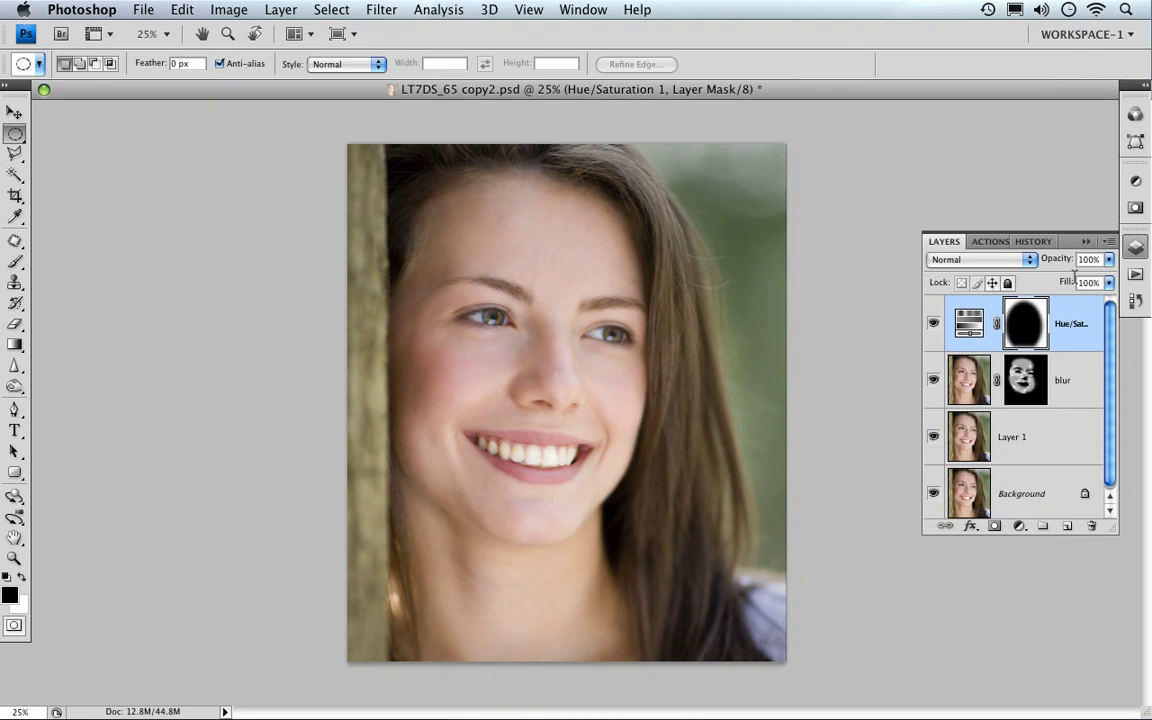
left_click_drag(1064, 260, 1053, 261)
left_click(599, 432)
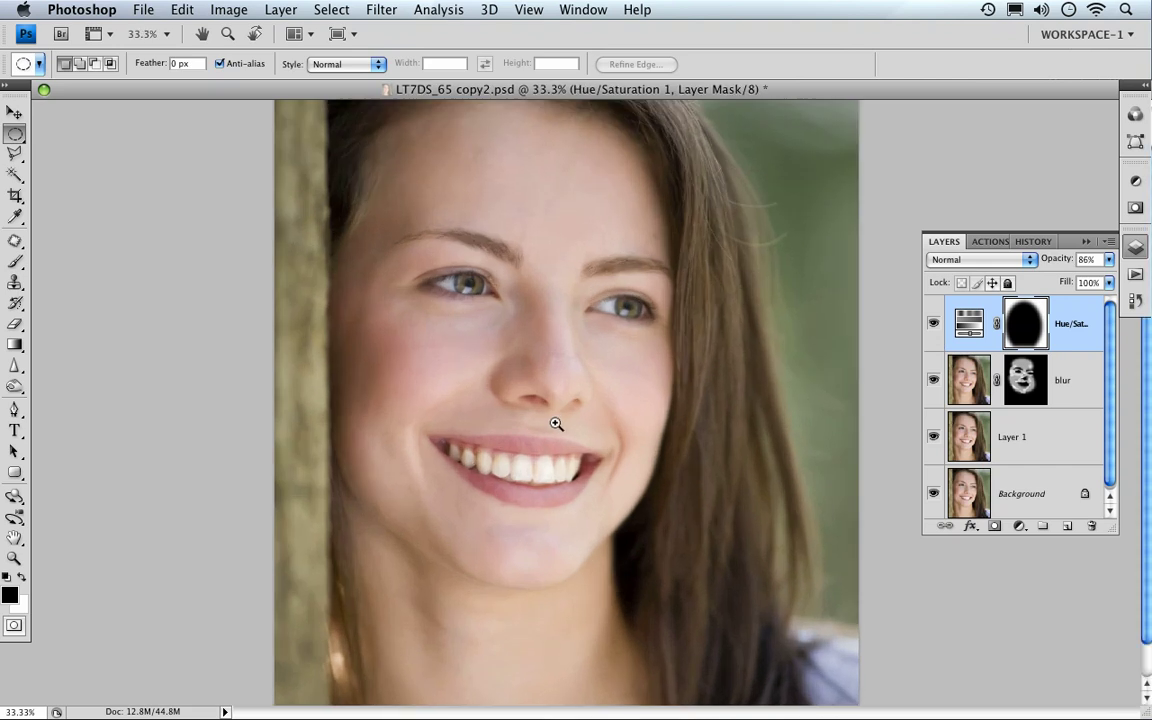
left_click(556, 424)
left_click(933, 323)
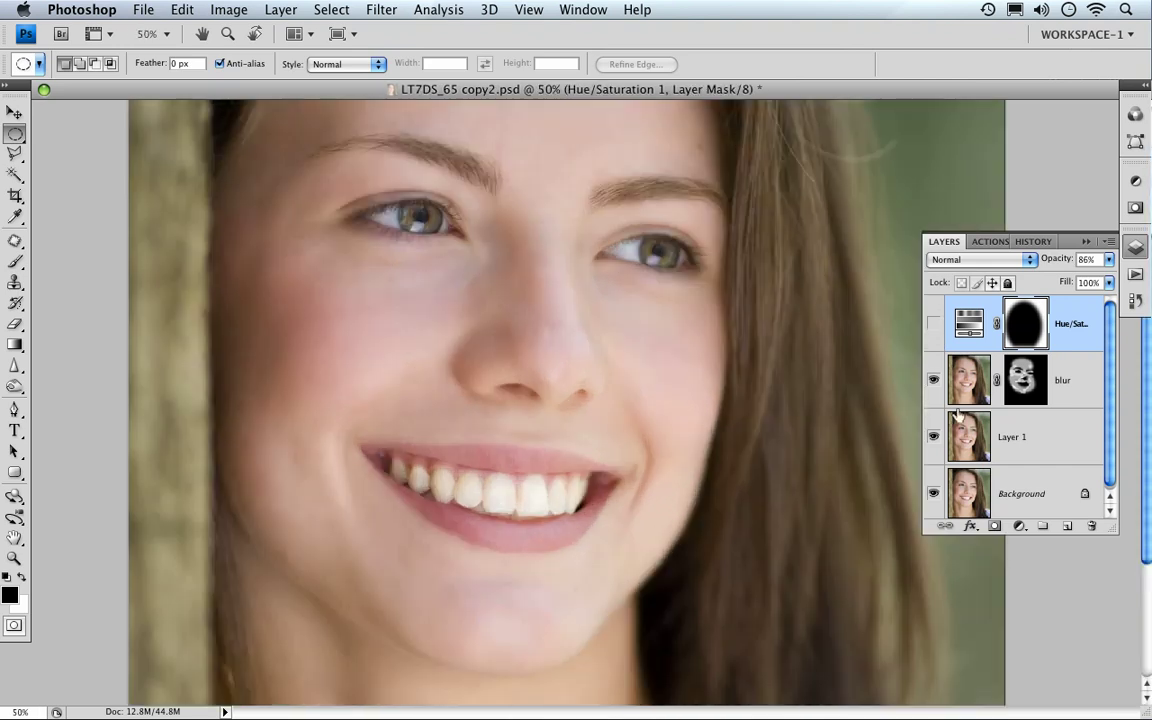
left_click(934, 434)
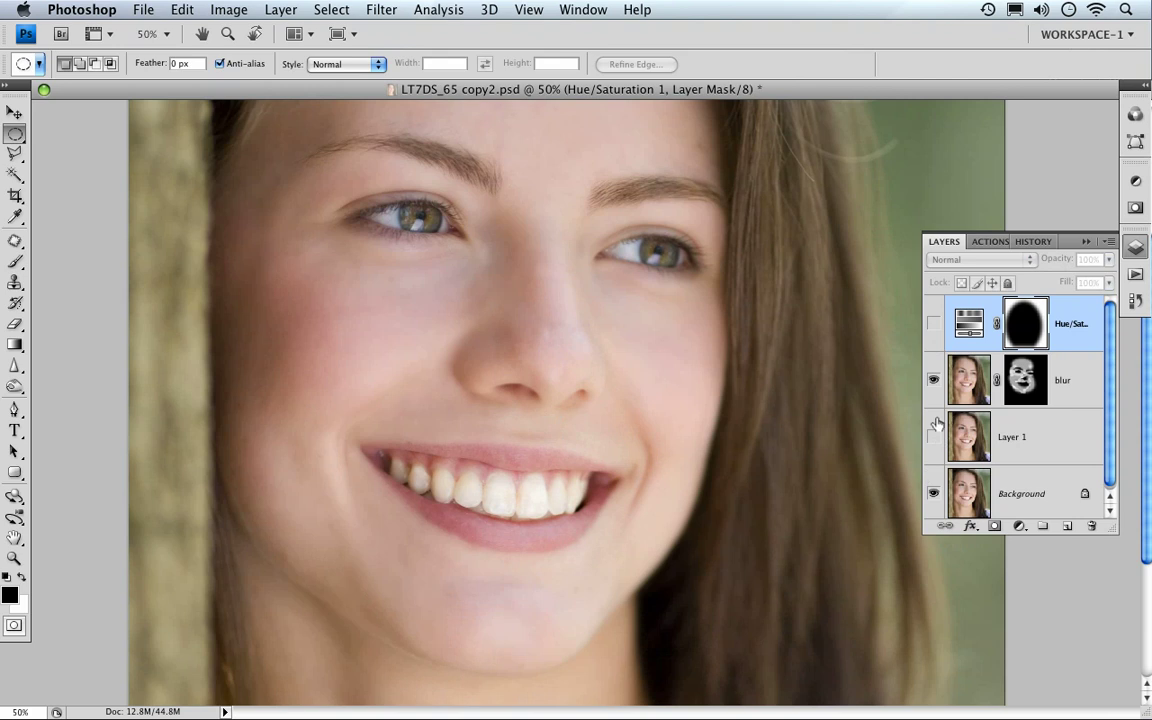
left_click(933, 380)
left_click(934, 437)
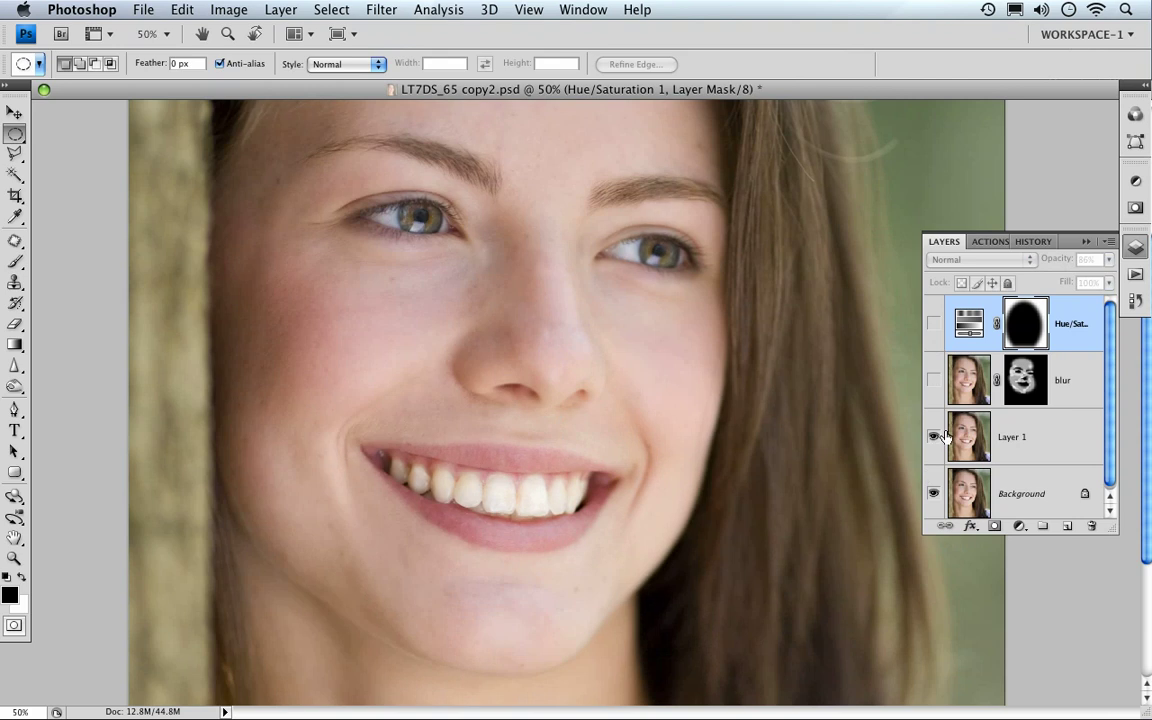
left_click(934, 437)
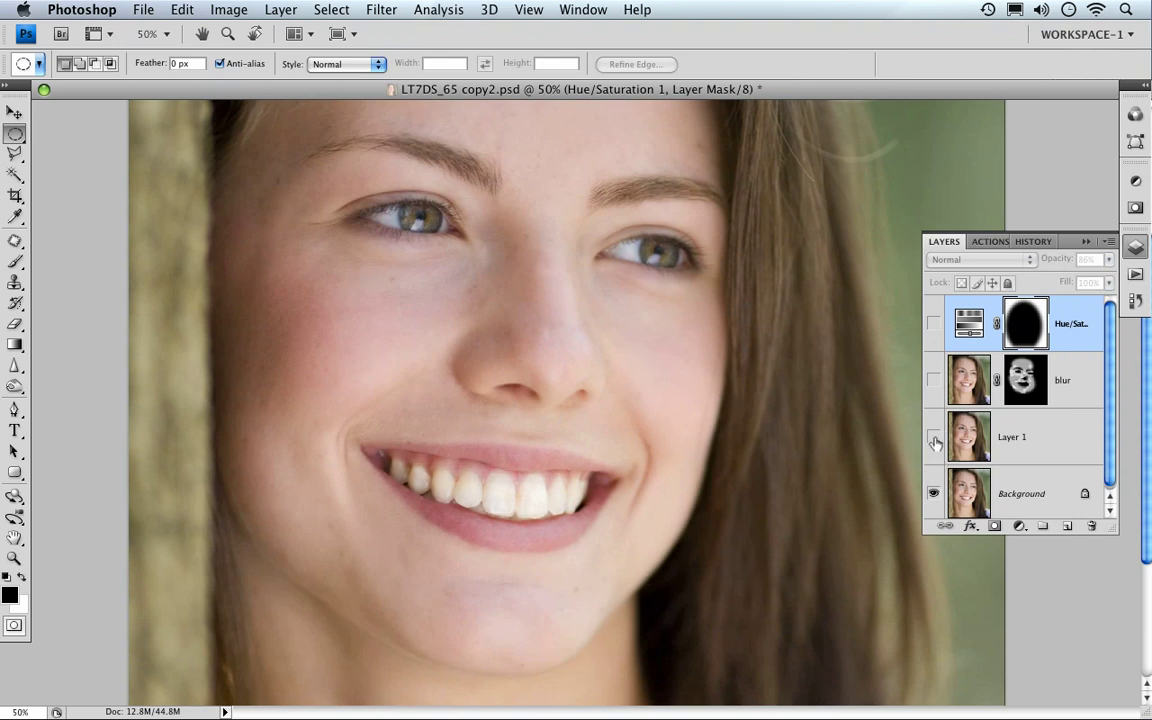
left_click(934, 439)
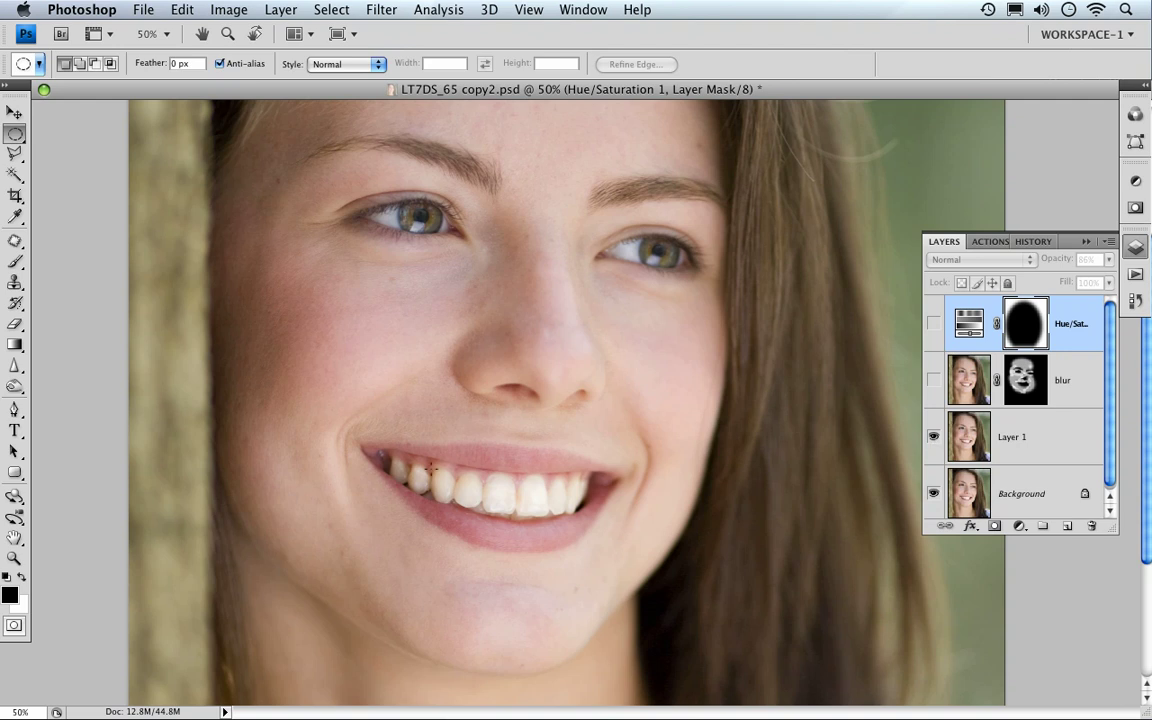
left_click(932, 384)
left_click(933, 326)
left_click(933, 328)
left_click(934, 329)
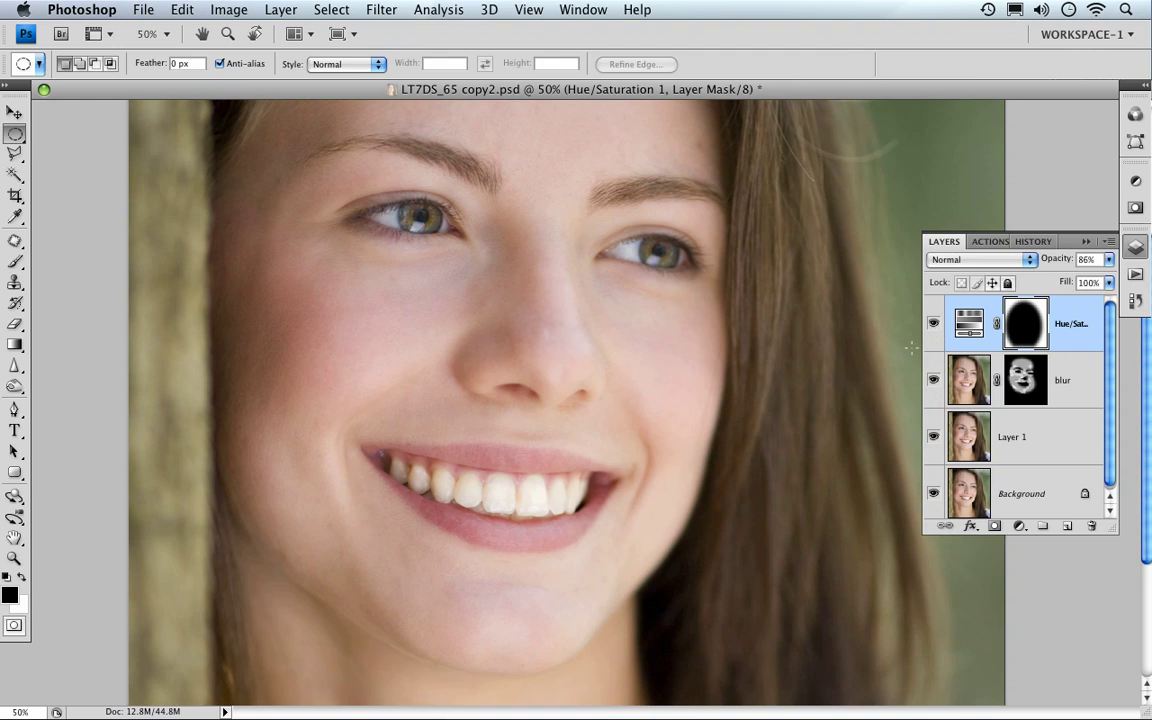
left_click(570, 412, "super")
left_click(594, 373, "alt")
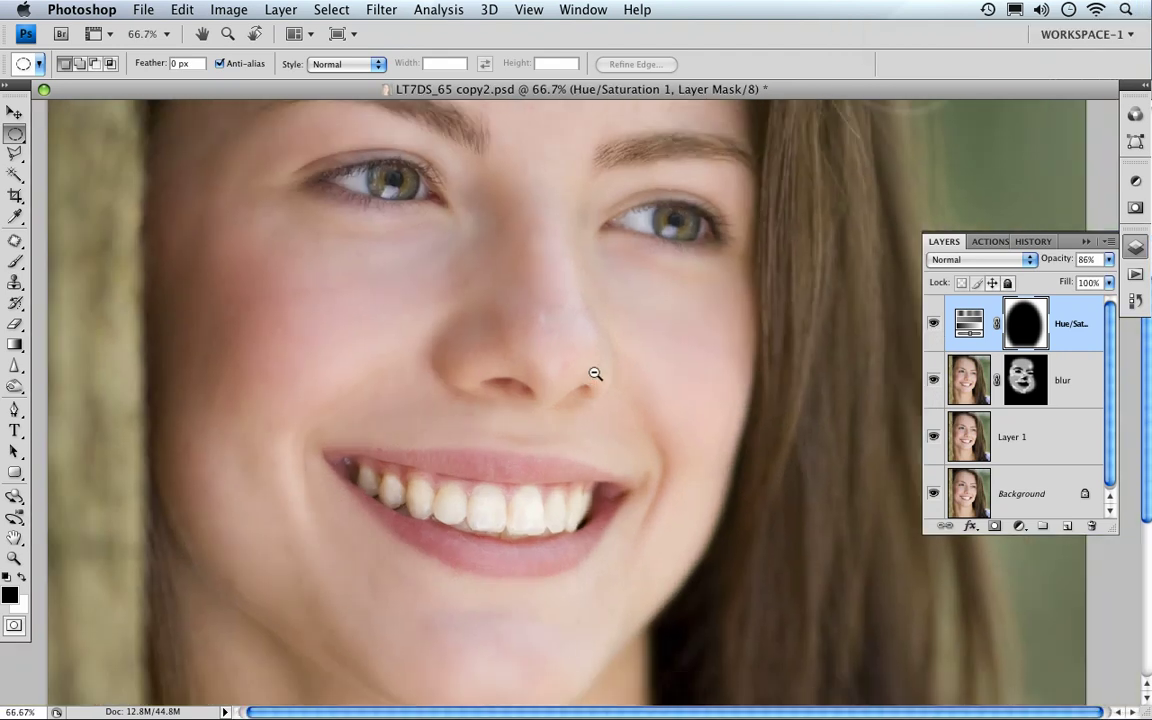
left_click(594, 373, "alt")
left_click(605, 379, "alt")
left_click(605, 379, "alt")
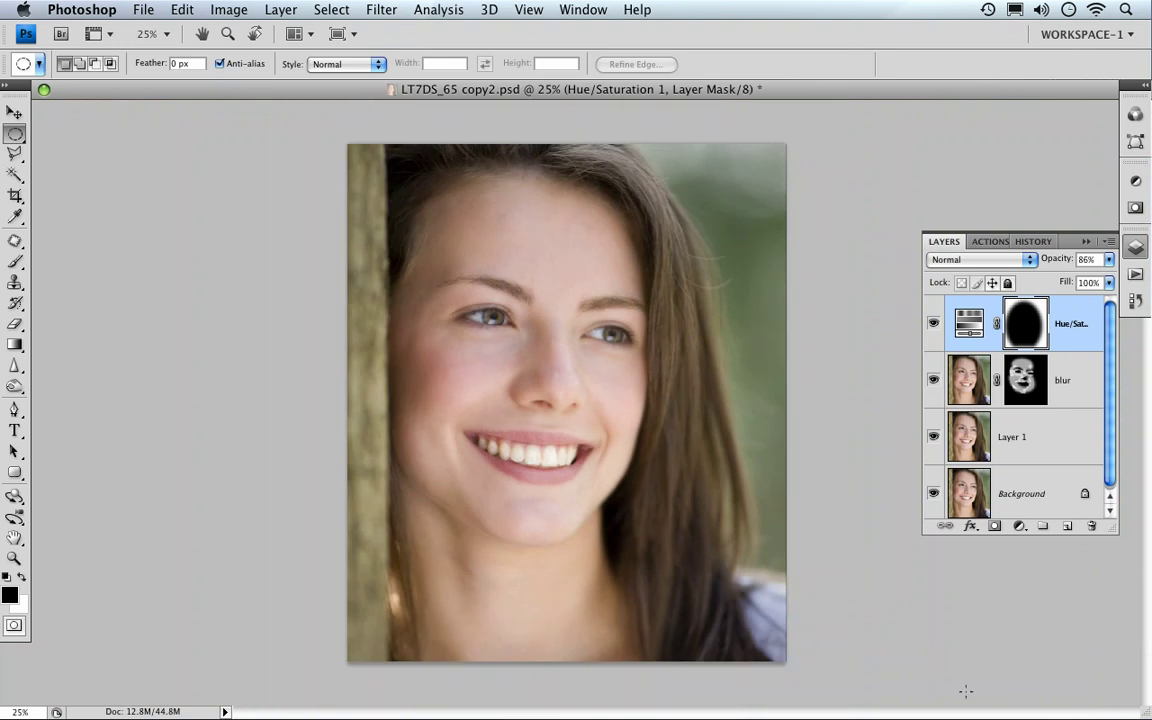